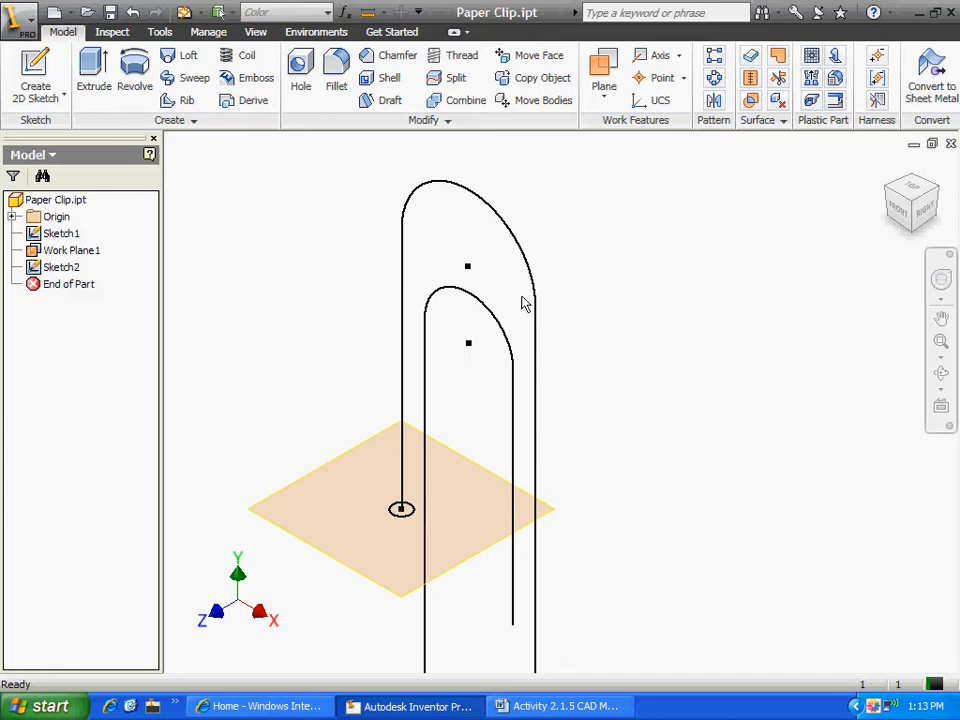
- Sweep the small circle along the paper clip path as a new solid and inspect the result from another angle
middle_drag(293, 256, 336, 201)
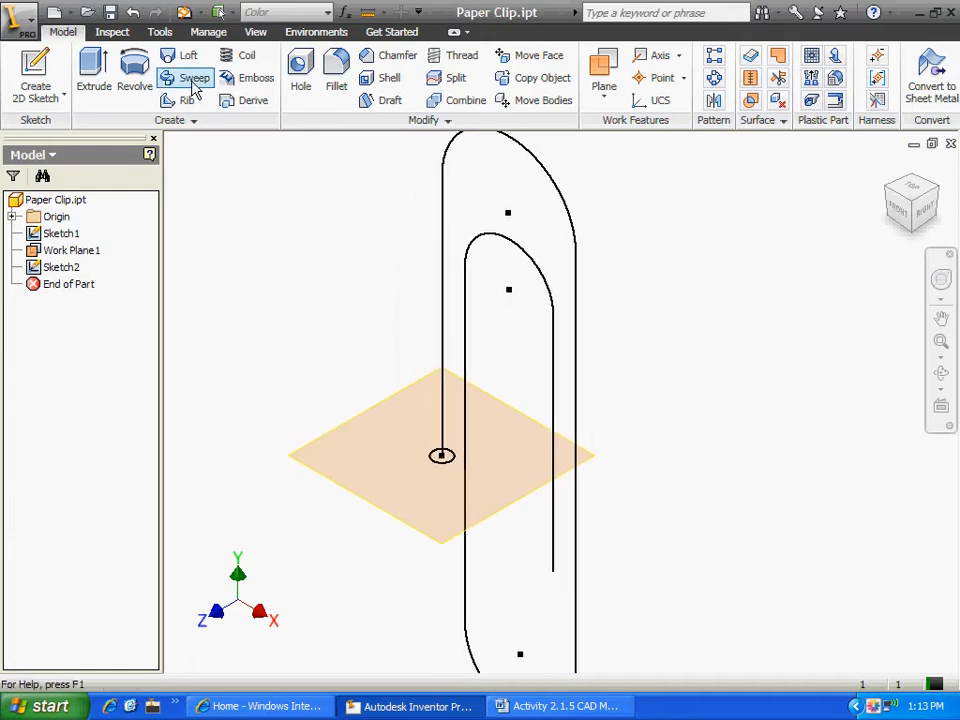
click(195, 88)
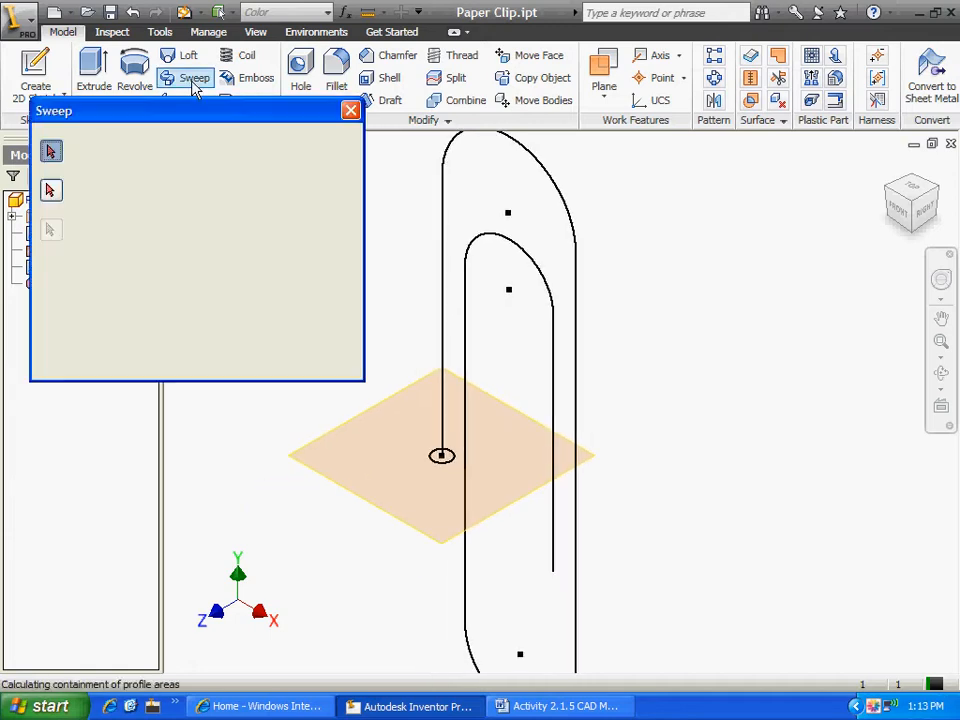
click(52, 152)
click(49, 190)
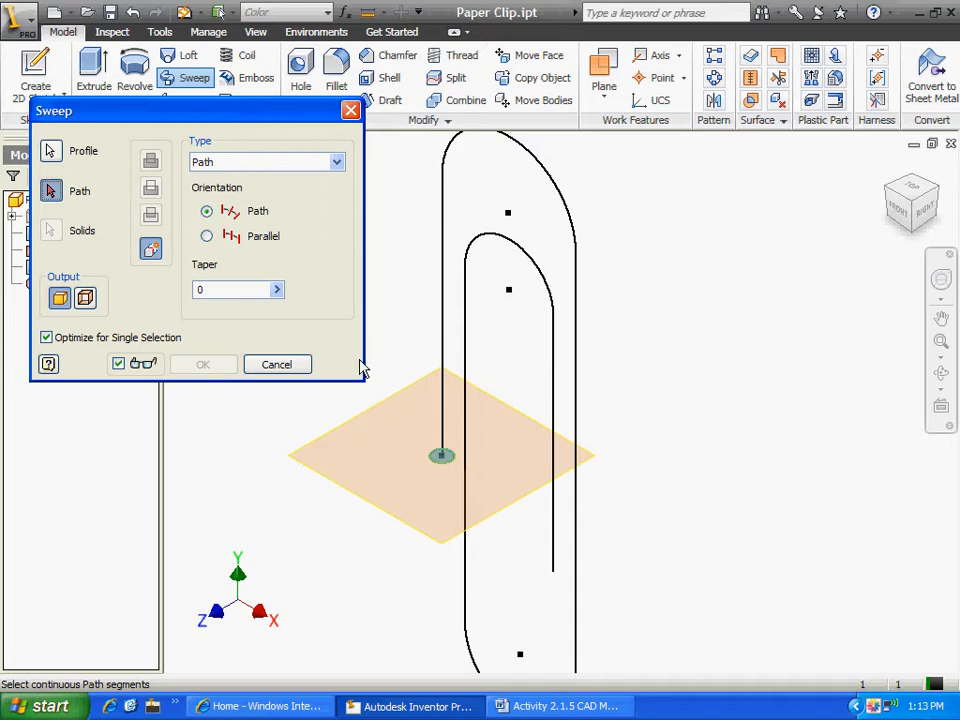
click(445, 224)
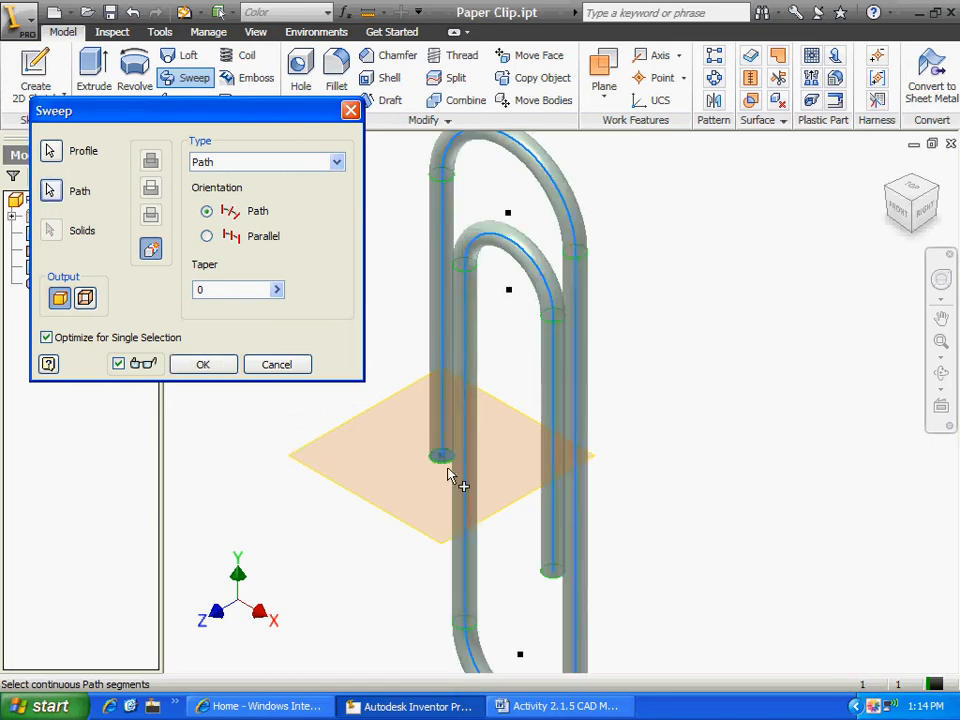
click(210, 366)
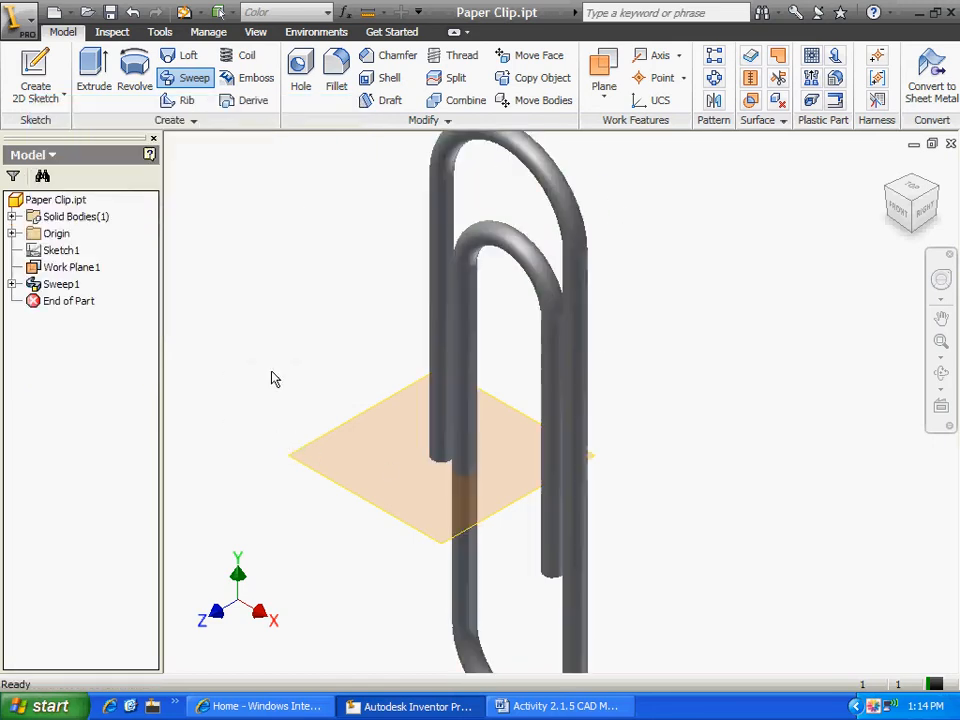
key(F4)
drag(512, 438, 561, 403)
right_click(352, 280)
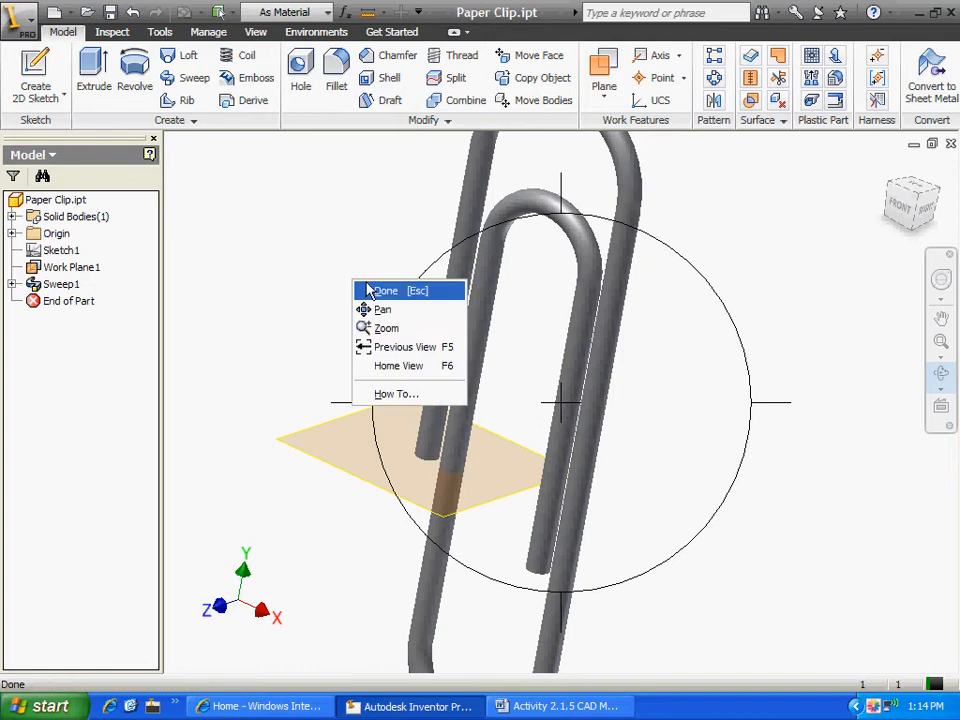
click(372, 287)
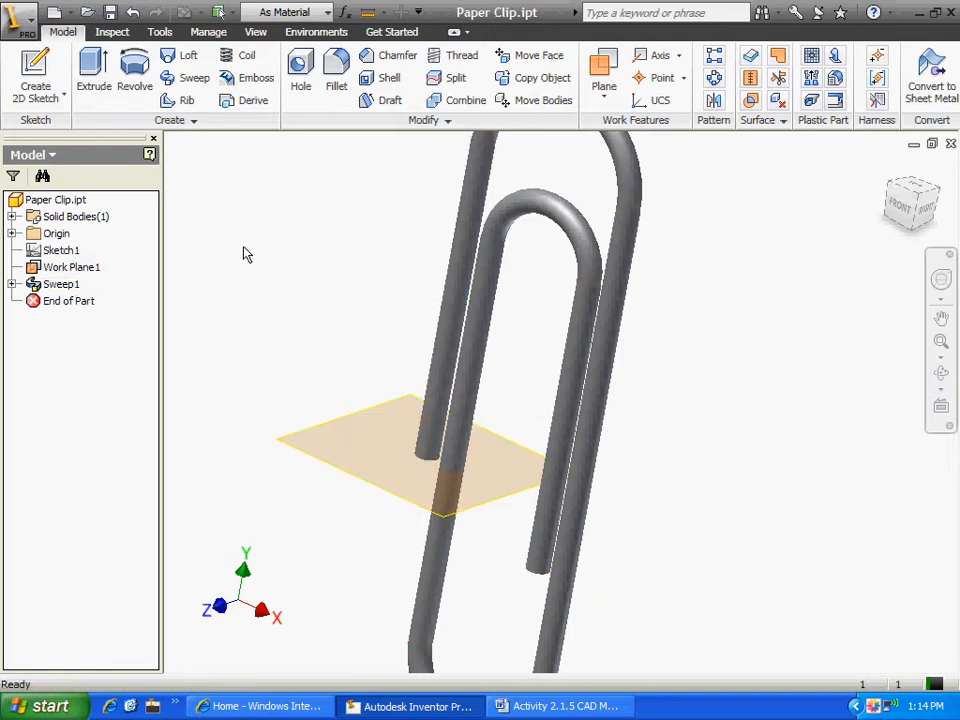
- Undo the sweep and enlarge the profile circle in Sketch2 to roughly three times its size, finishing the sketch
key(ctrl+z)
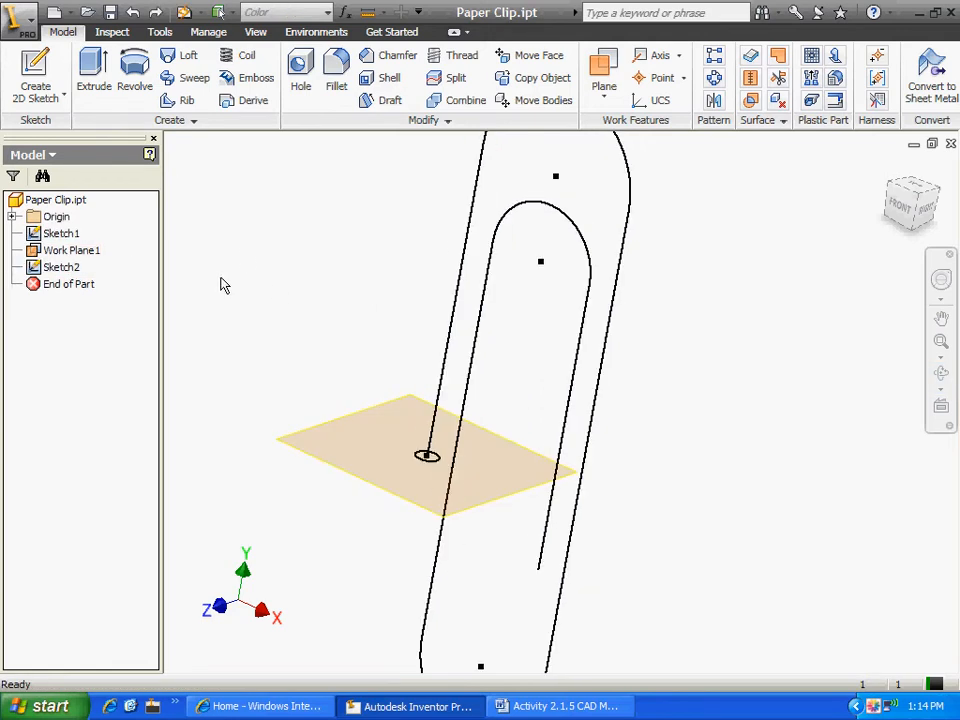
double_click(48, 270)
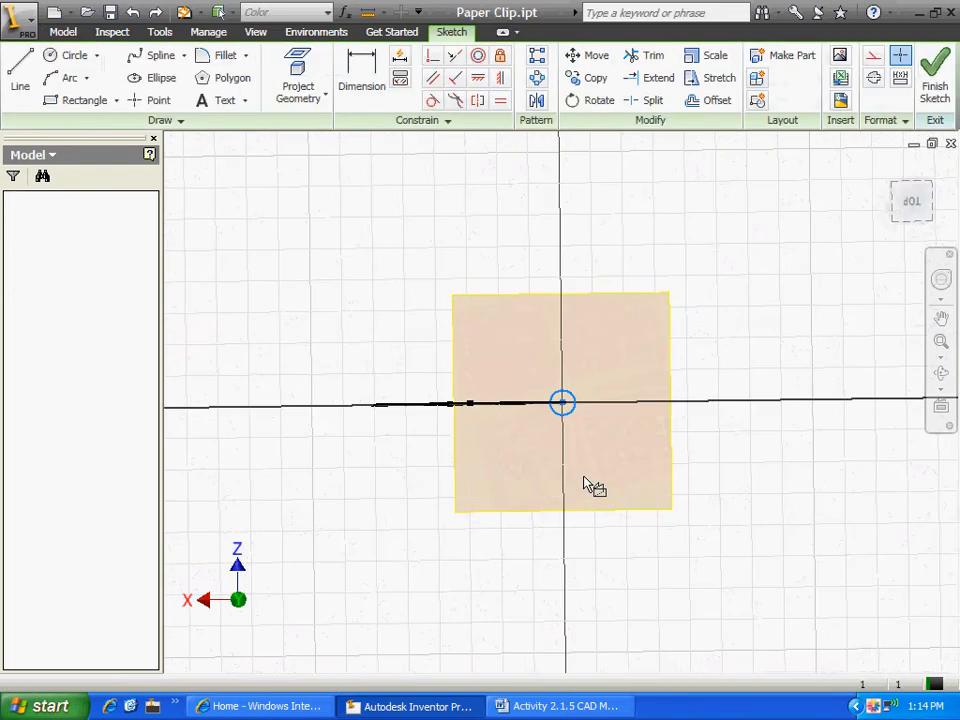
drag(579, 405, 604, 396)
click(585, 379)
right_click(395, 230)
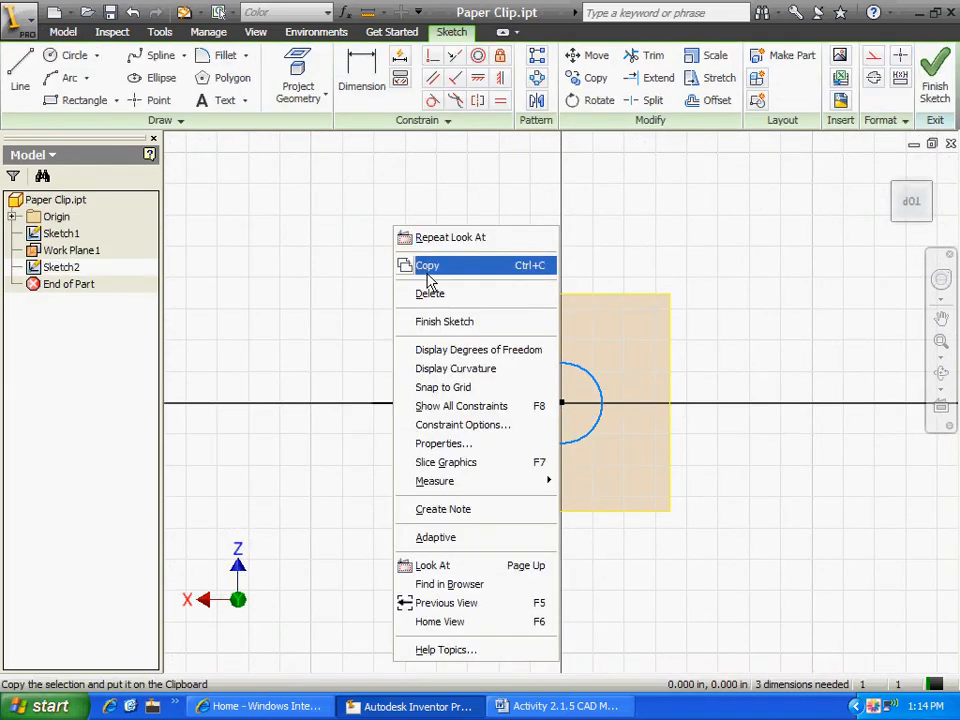
click(433, 321)
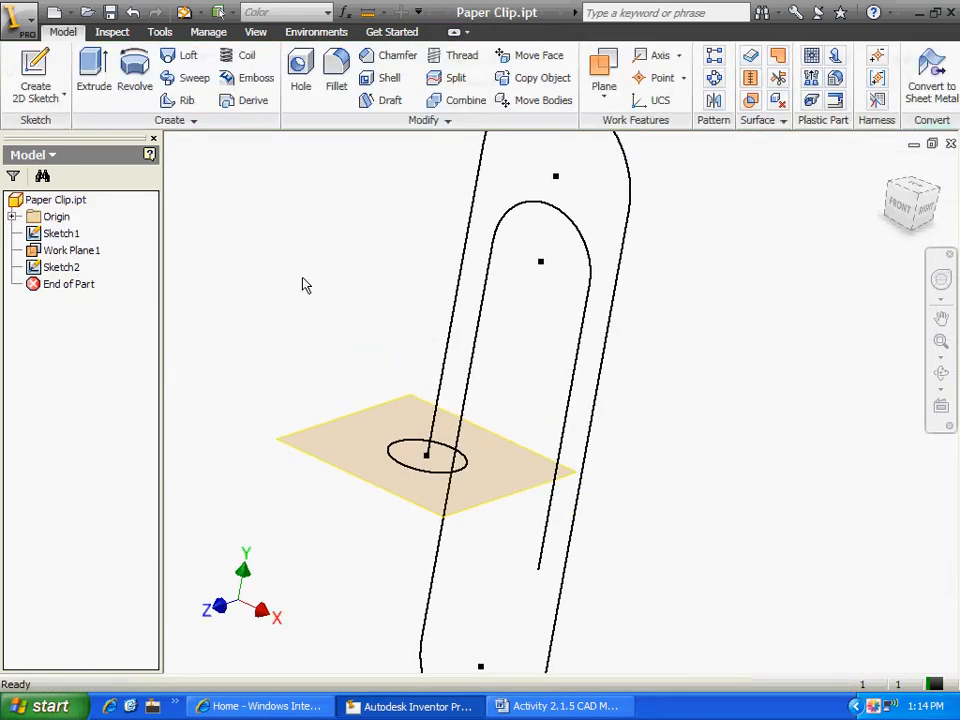
- Try to sweep the enlarged circle along the paper clip path
click(194, 78)
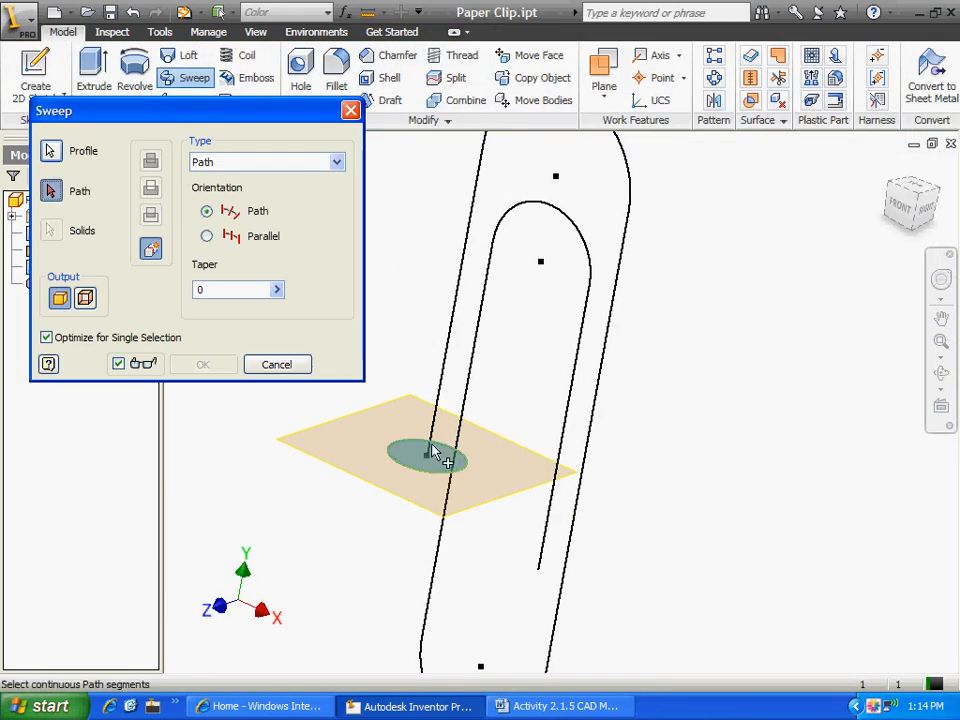
click(451, 388)
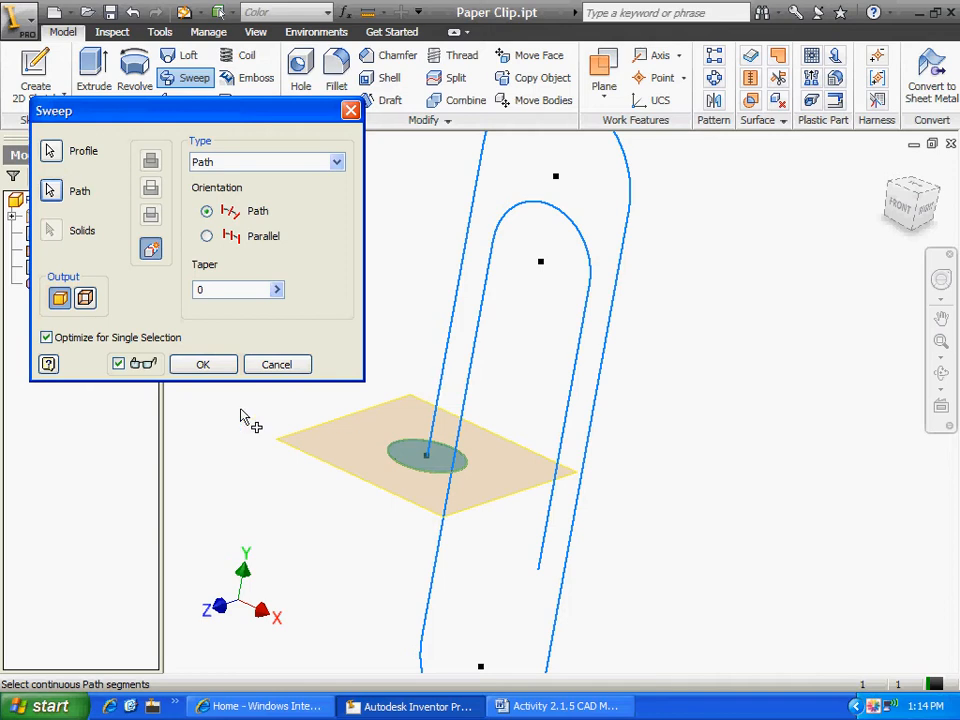
click(204, 367)
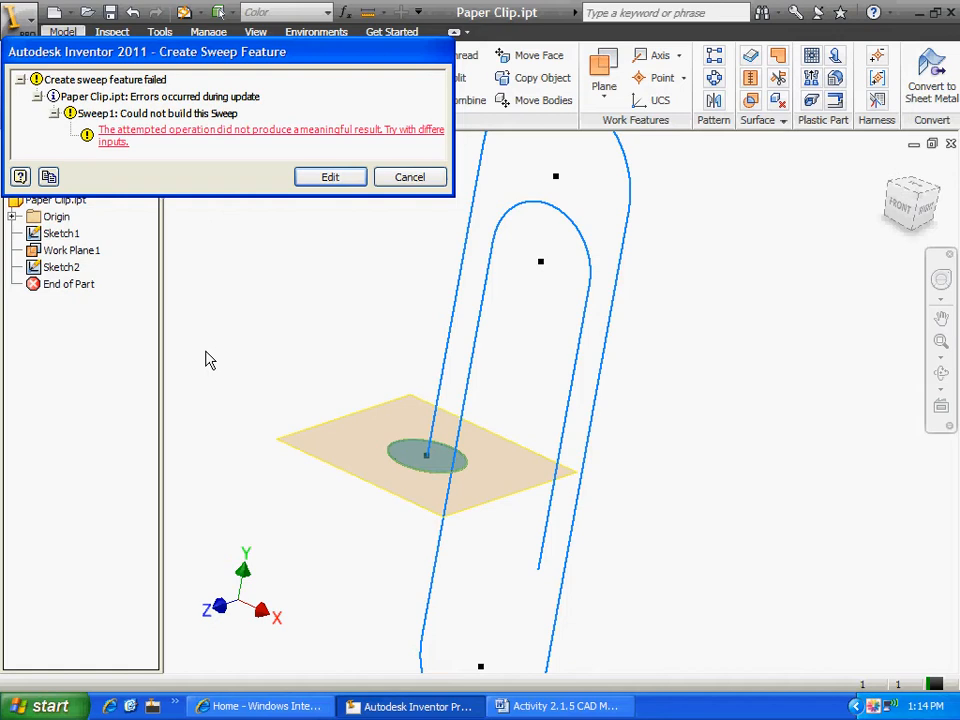
click(431, 180)
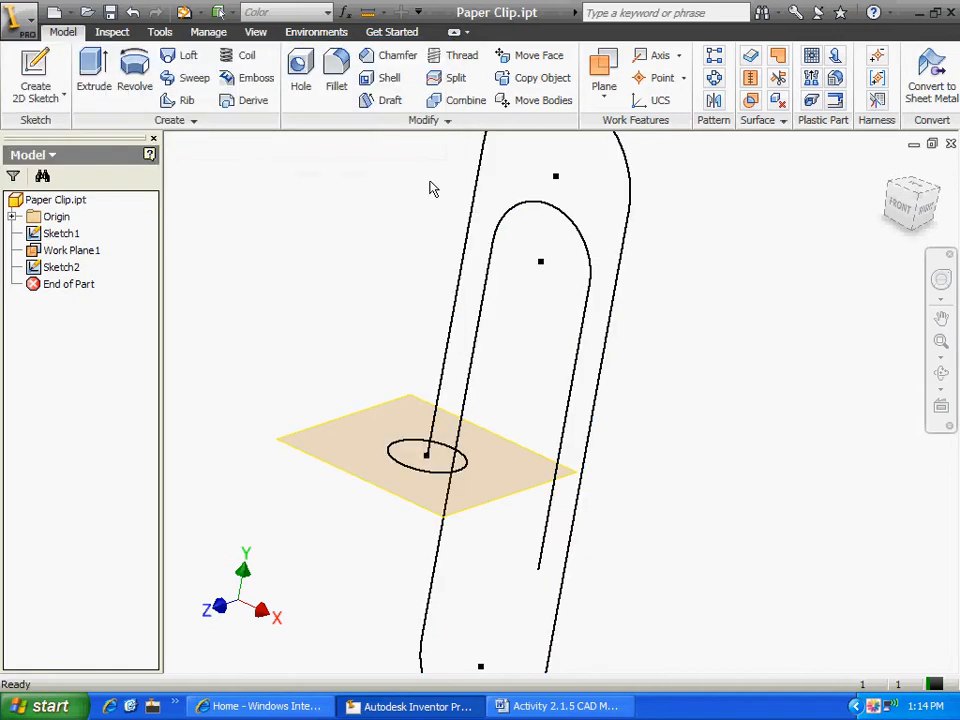
- Create a new part file from the default Standard.ipt template
right_click(368, 195)
click(240, 214)
click(26, 19)
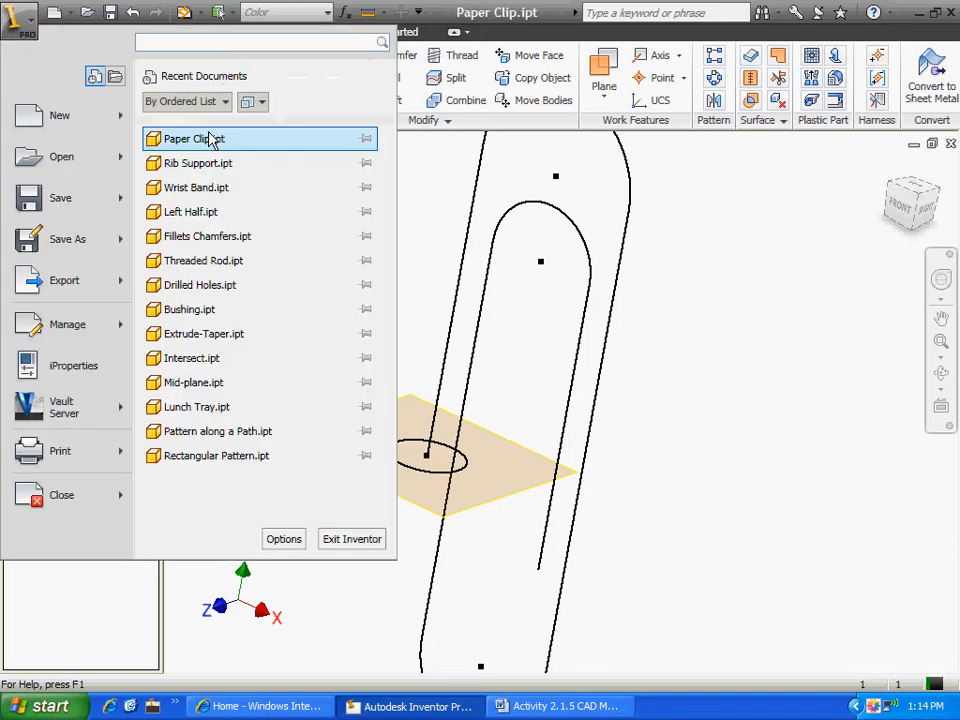
click(53, 121)
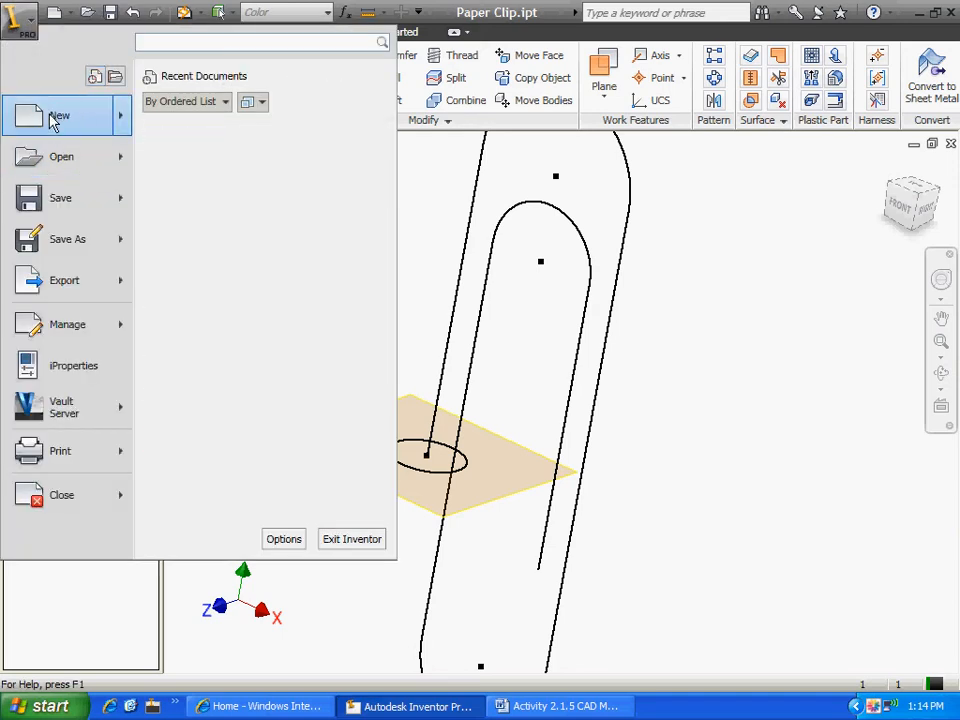
click(401, 219)
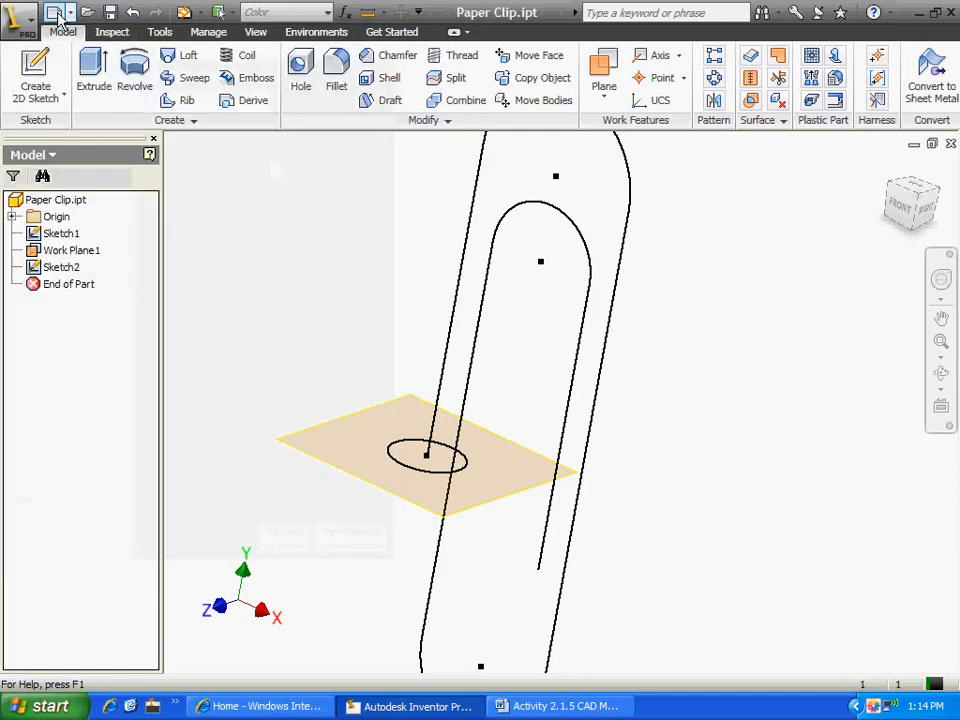
click(54, 12)
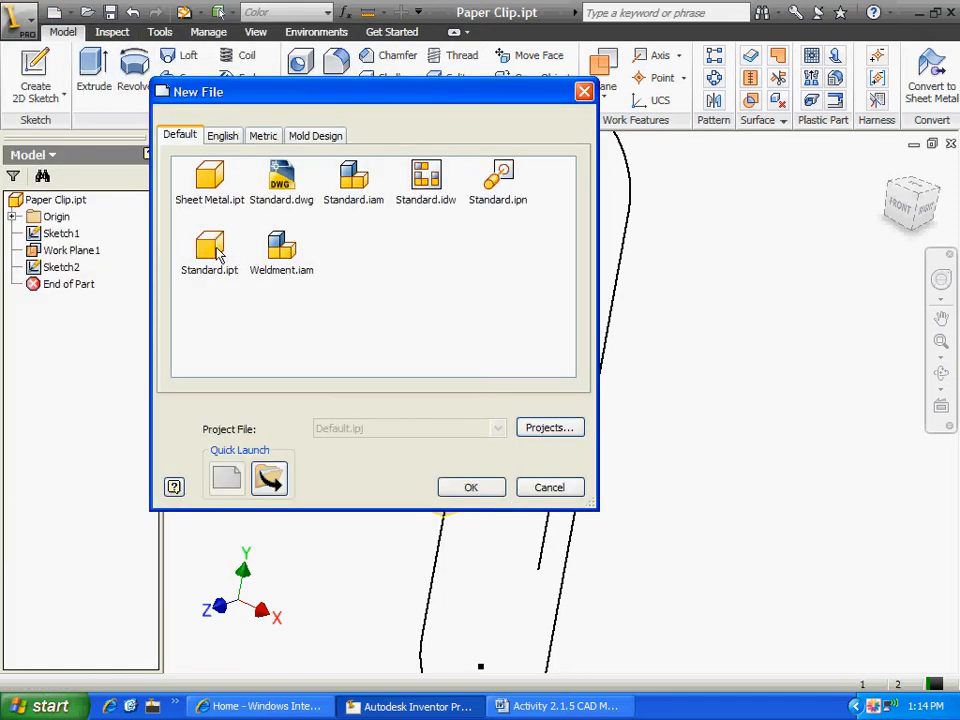
double_click(214, 247)
- Sketch an inscribed six-sided polygon centred on the origin, about 1.12 in across its flats
mouse_move(668, 331)
middle_down()
mouse_move(639, 358)
mouse_move(608, 358)
middle_up()
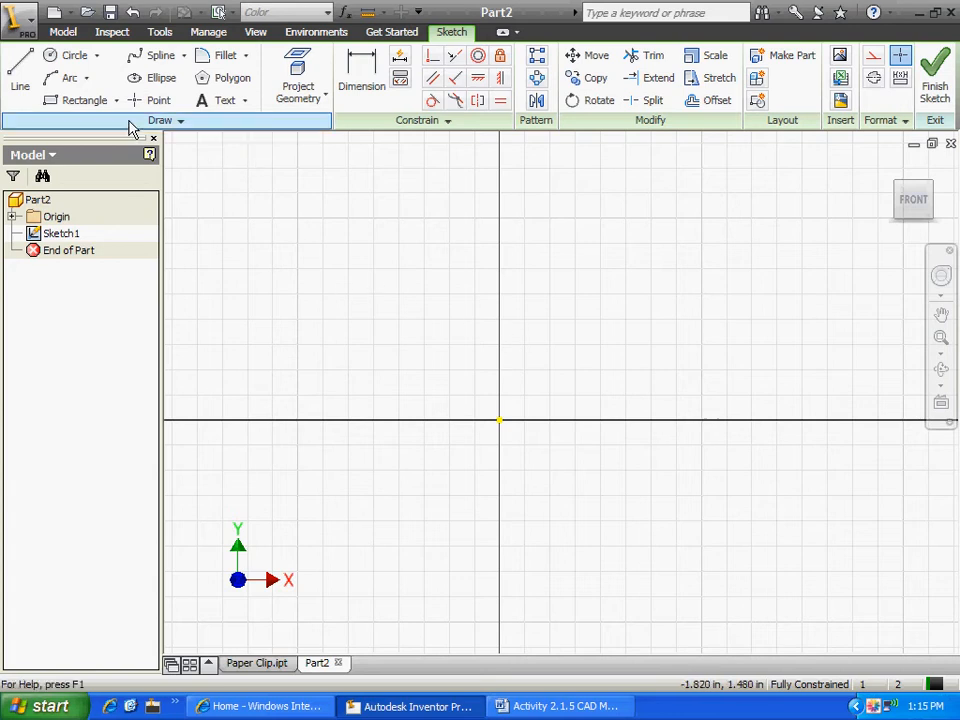
click(201, 87)
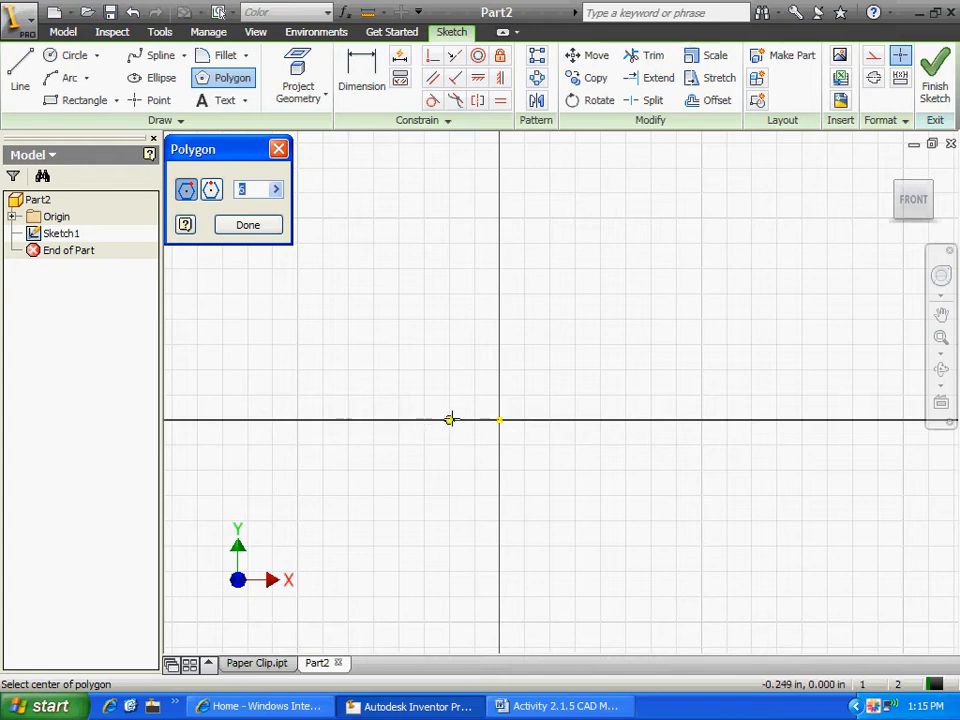
click(499, 420)
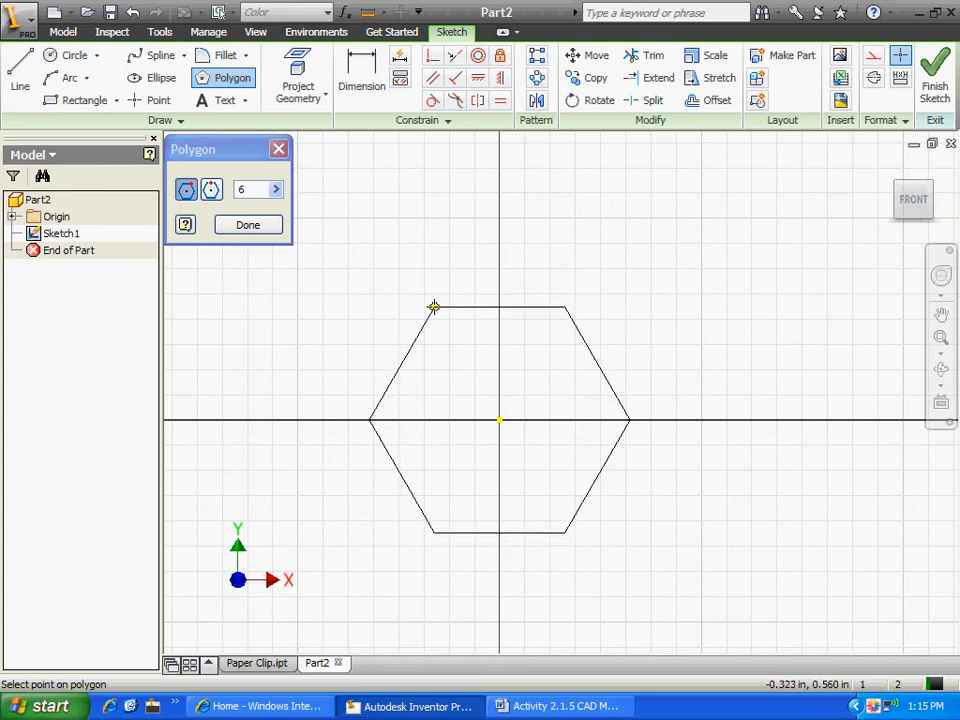
click(433, 307)
right_click(464, 211)
click(490, 222)
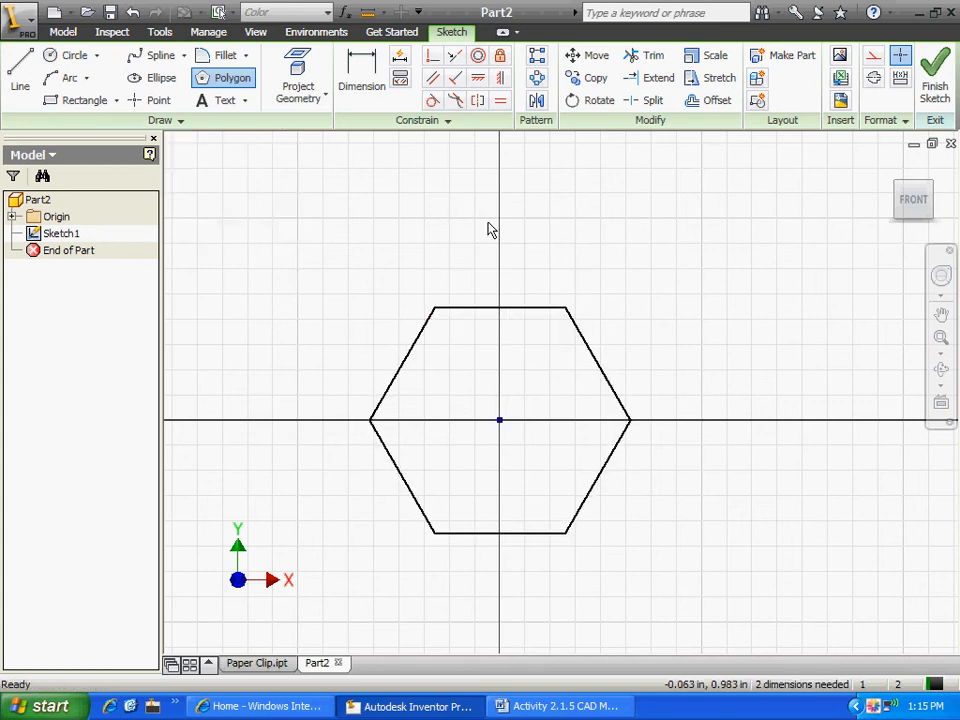
- Apply a horizontal constraint to the hexagon's top edge
click(478, 78)
click(484, 309)
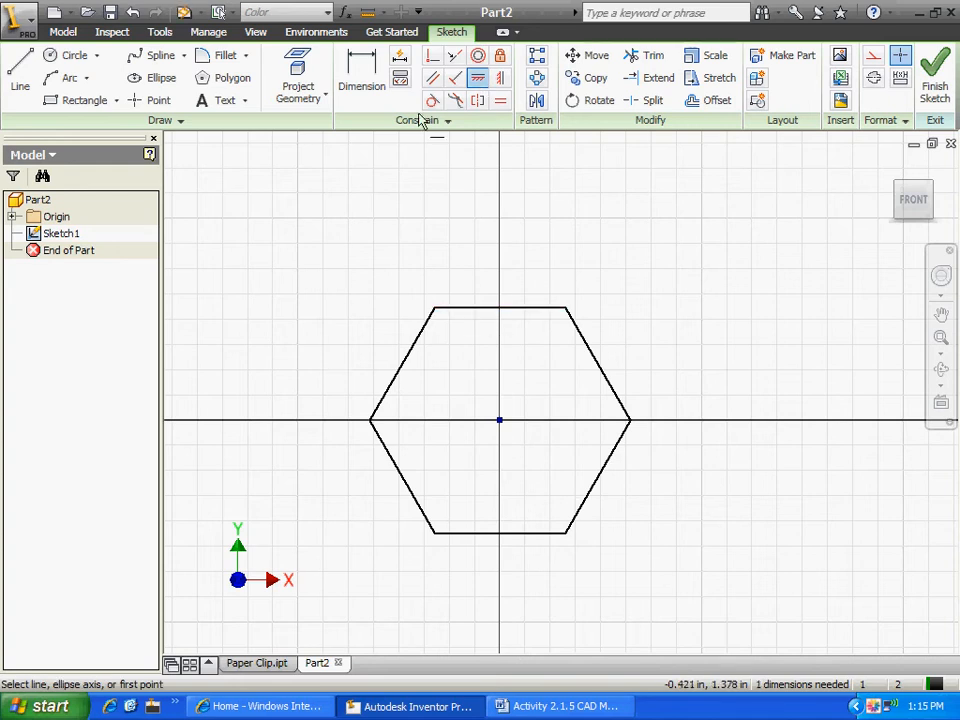
key(Escape)
- Dimension the distance between two opposite parallel sides of the hexagon and set it to .25 in
click(365, 66)
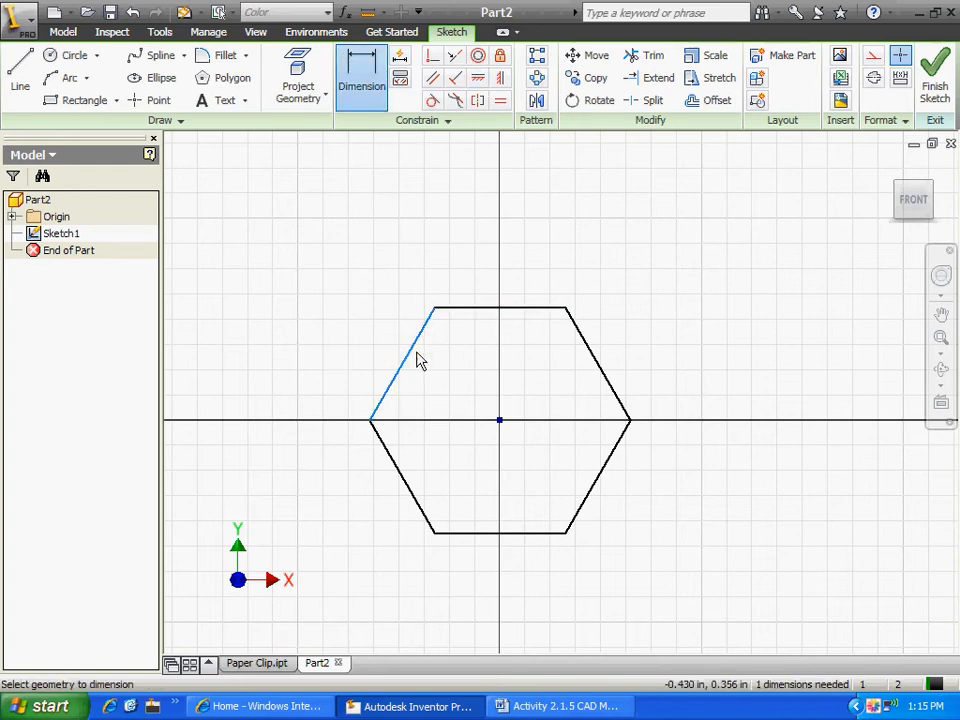
click(412, 356)
click(596, 480)
click(652, 238)
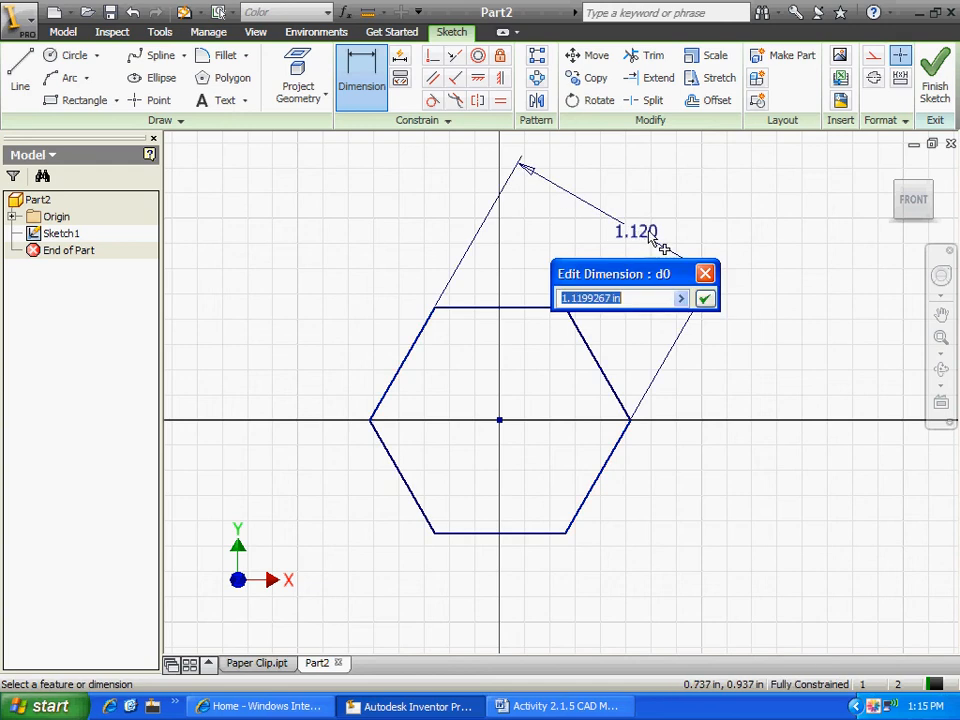
text(.25)
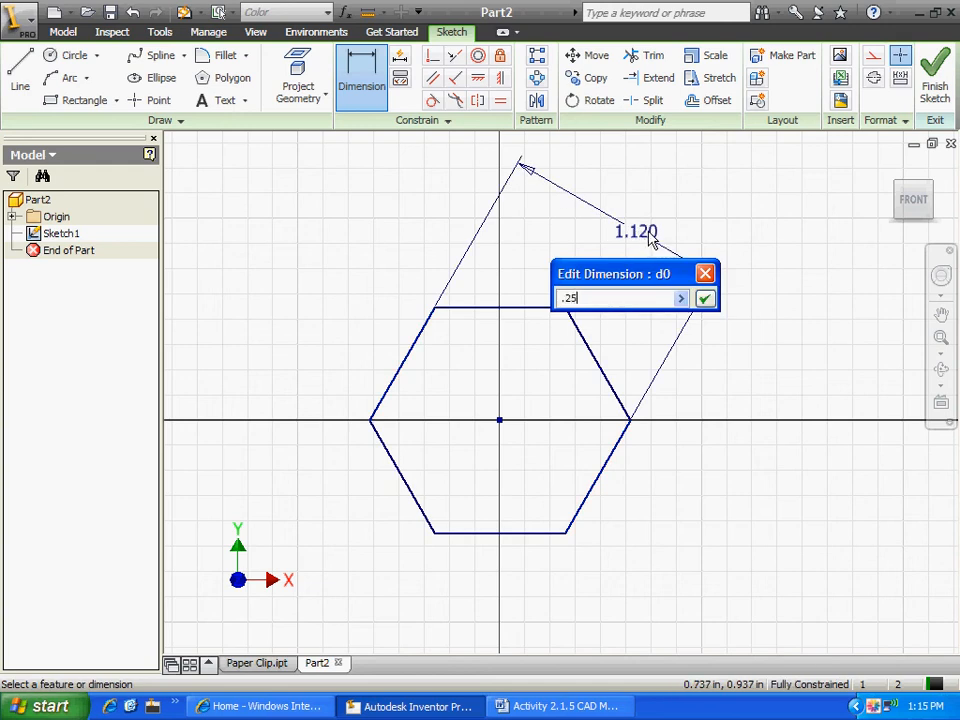
click(705, 298)
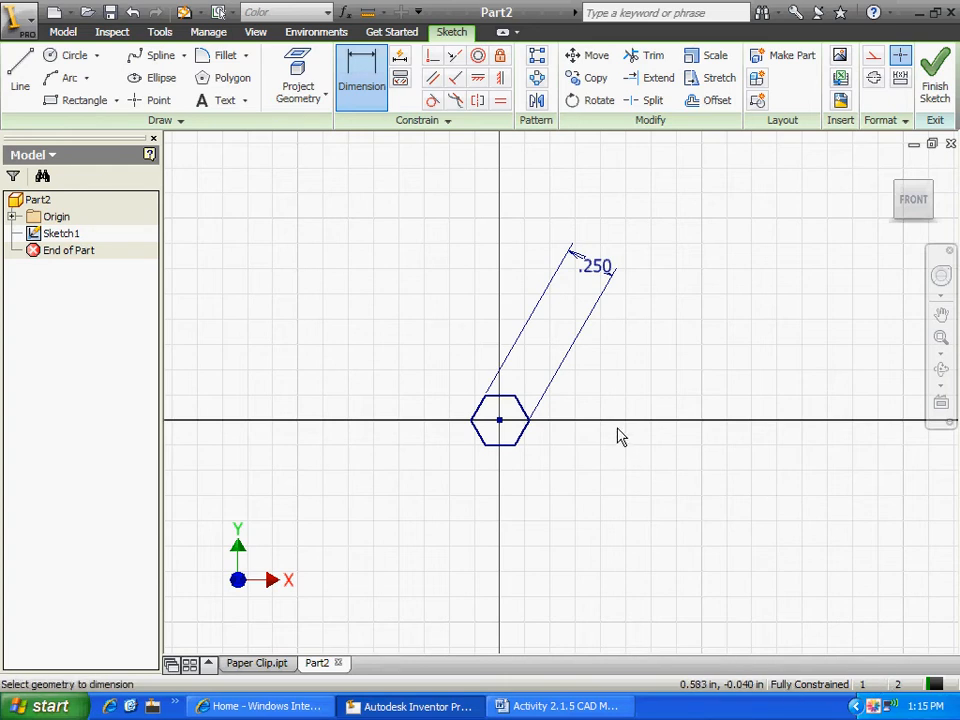
double_click(597, 266)
click(661, 330)
right_click(641, 263)
click(660, 272)
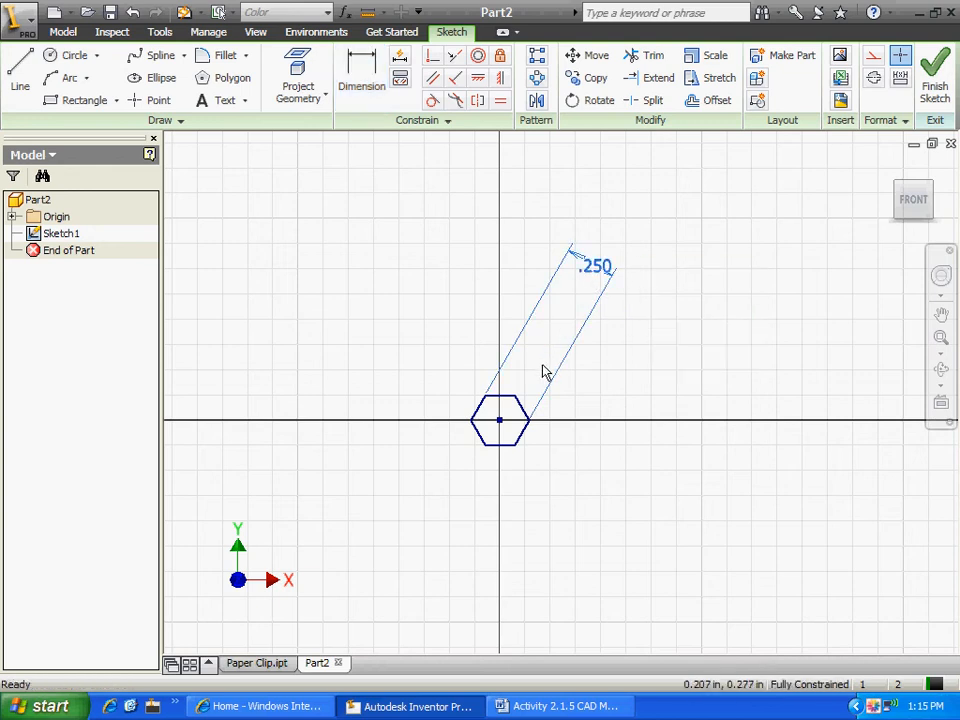
- Move the across-flats dimension closer to the hexagon and finish the sketch
drag(596, 271, 549, 388)
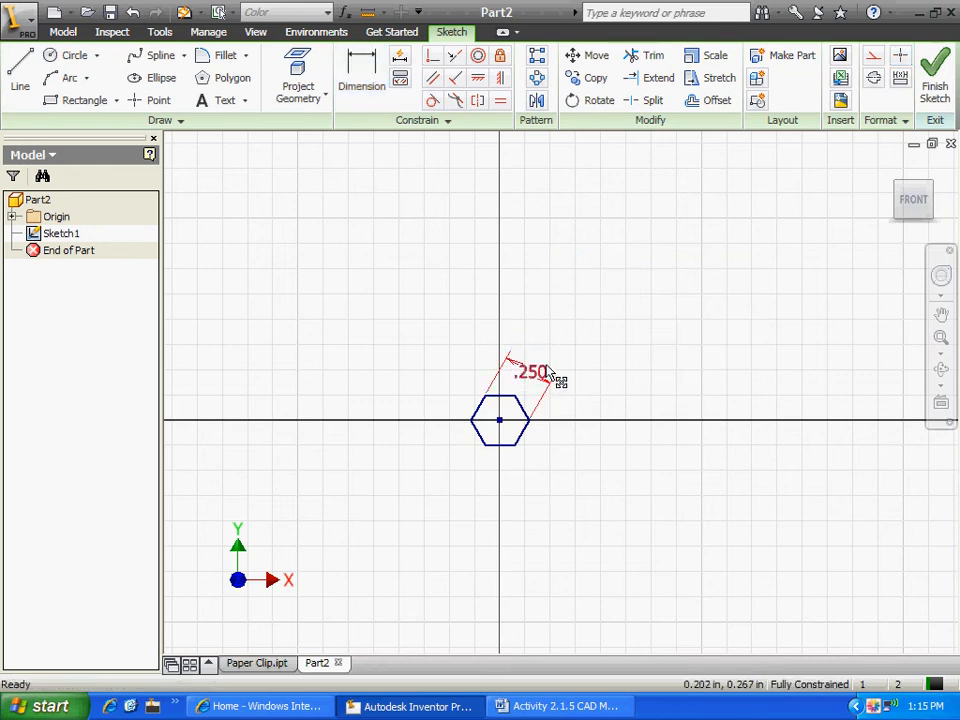
scroll(638, 292, up, 3)
middle_drag(555, 401, 628, 311)
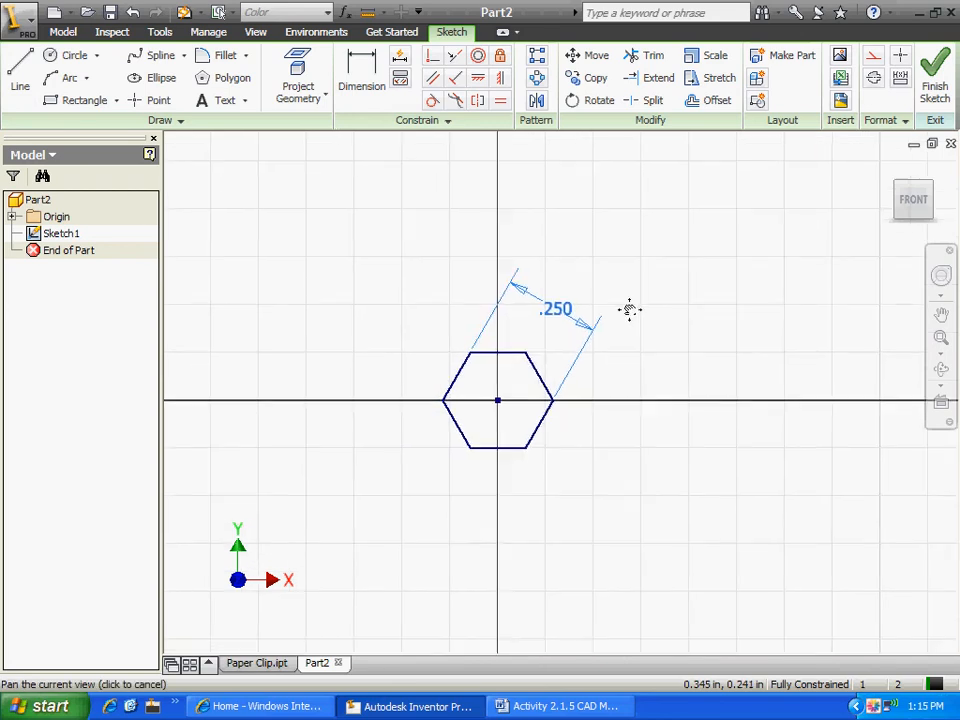
right_click(375, 259)
click(412, 316)
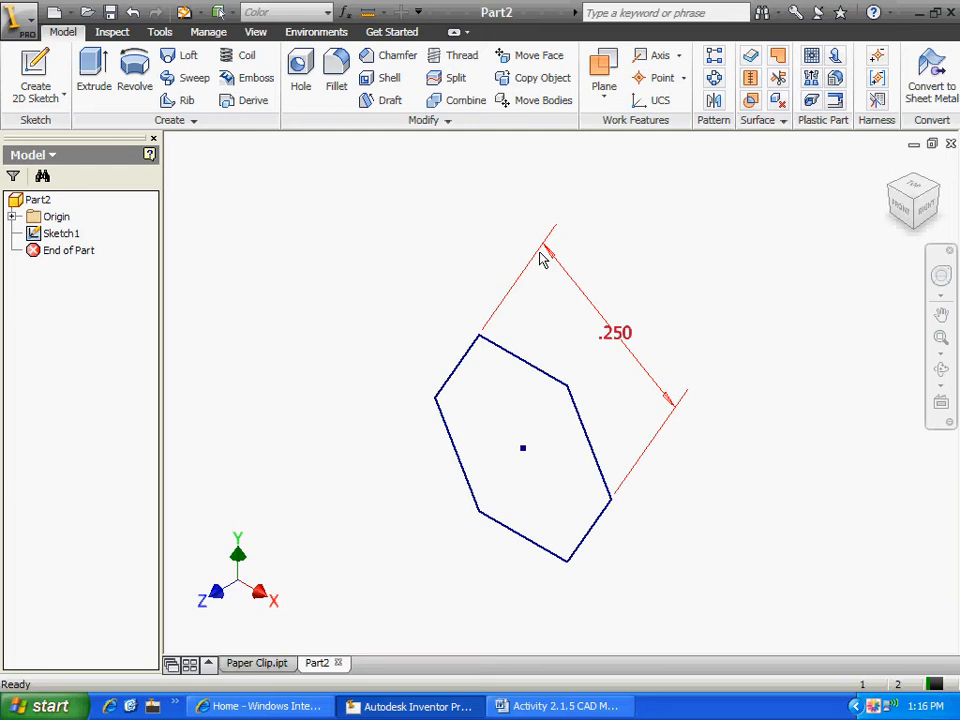
- Start a new sketch on the YZ plane and orient the view squarely to the right side
scroll(540, 258, down, 5)
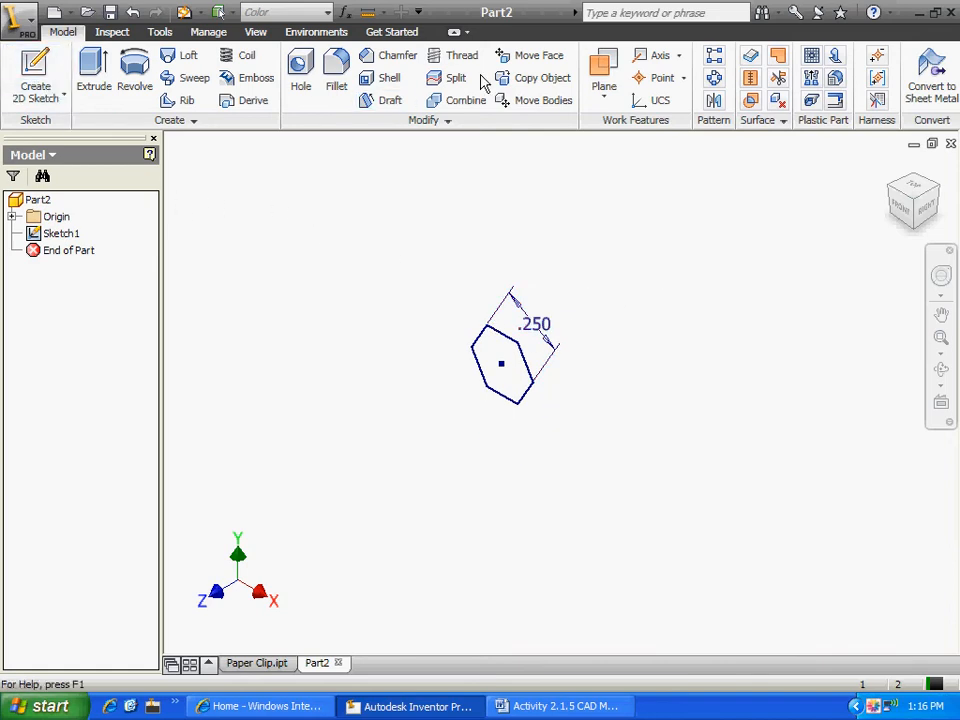
click(35, 65)
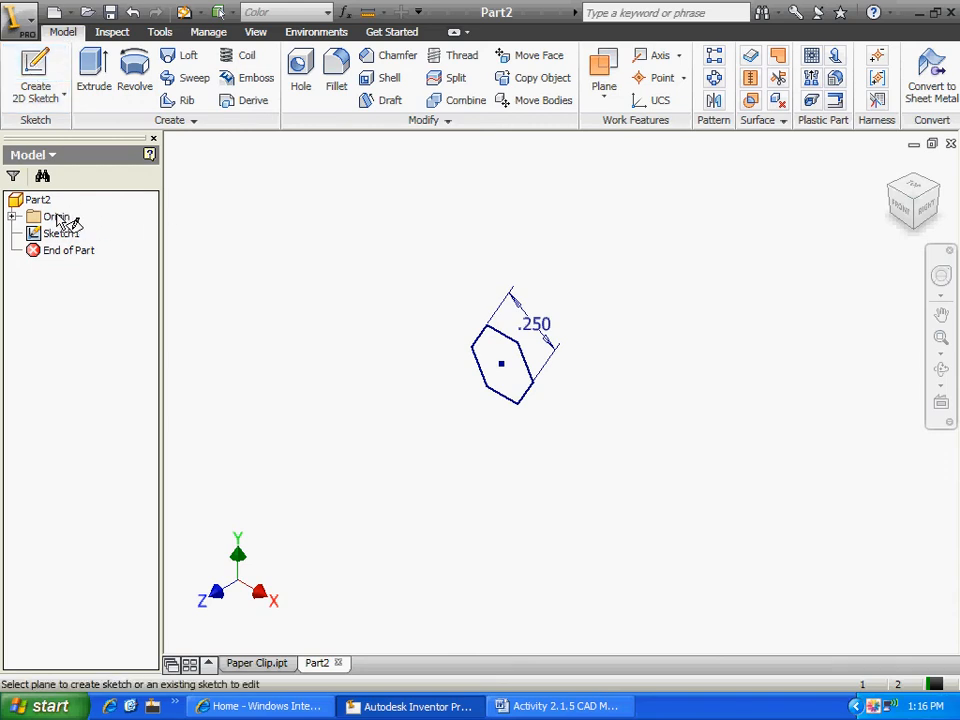
click(12, 217)
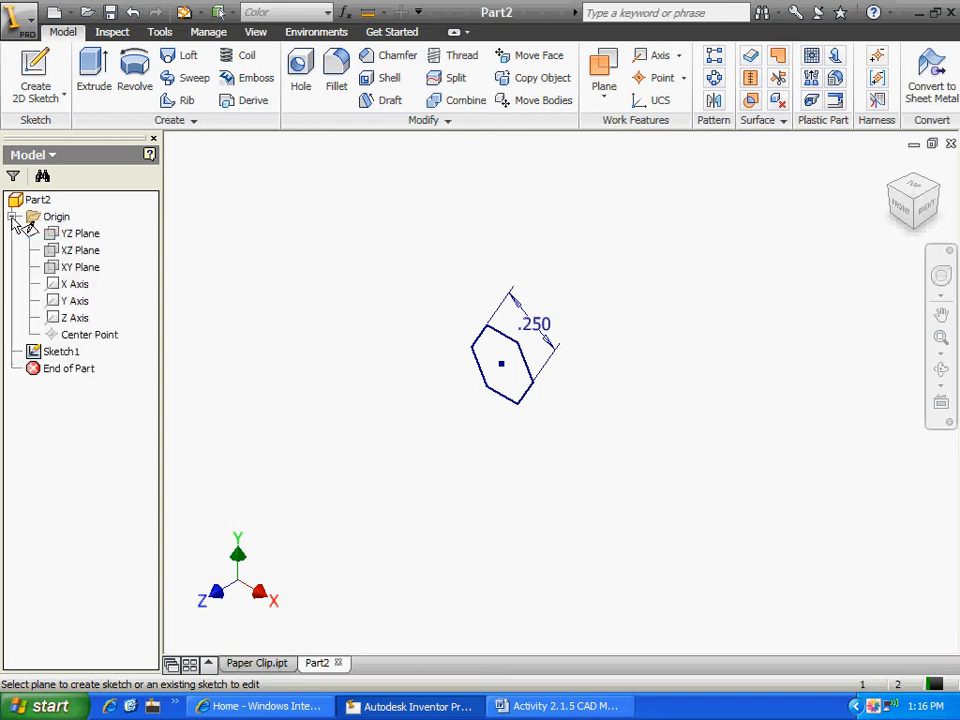
click(79, 240)
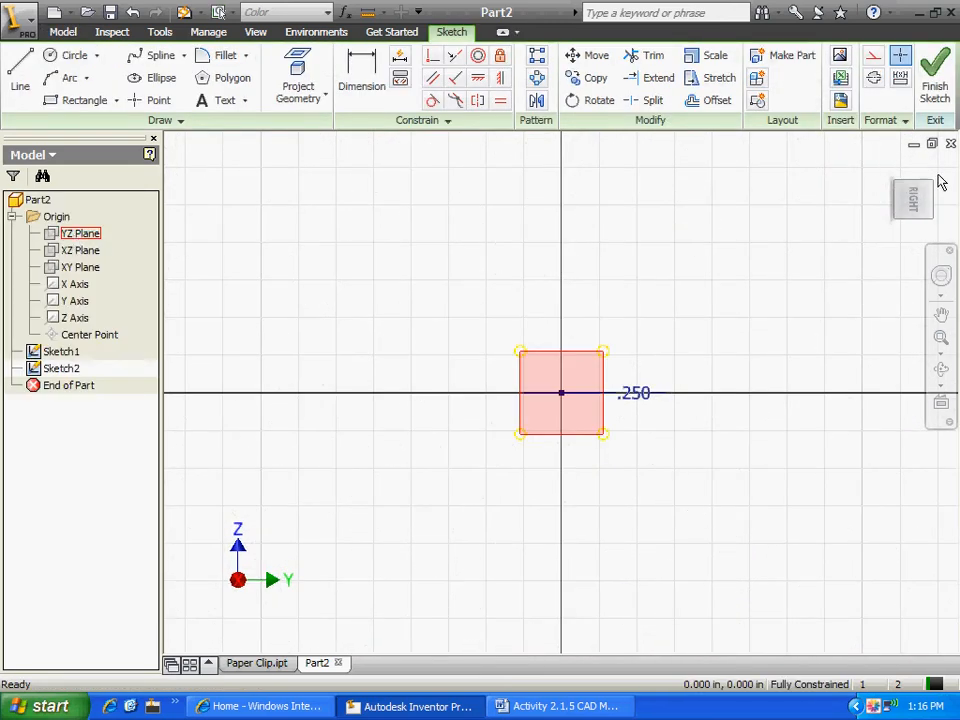
mouse_move(926, 169)
click(889, 166)
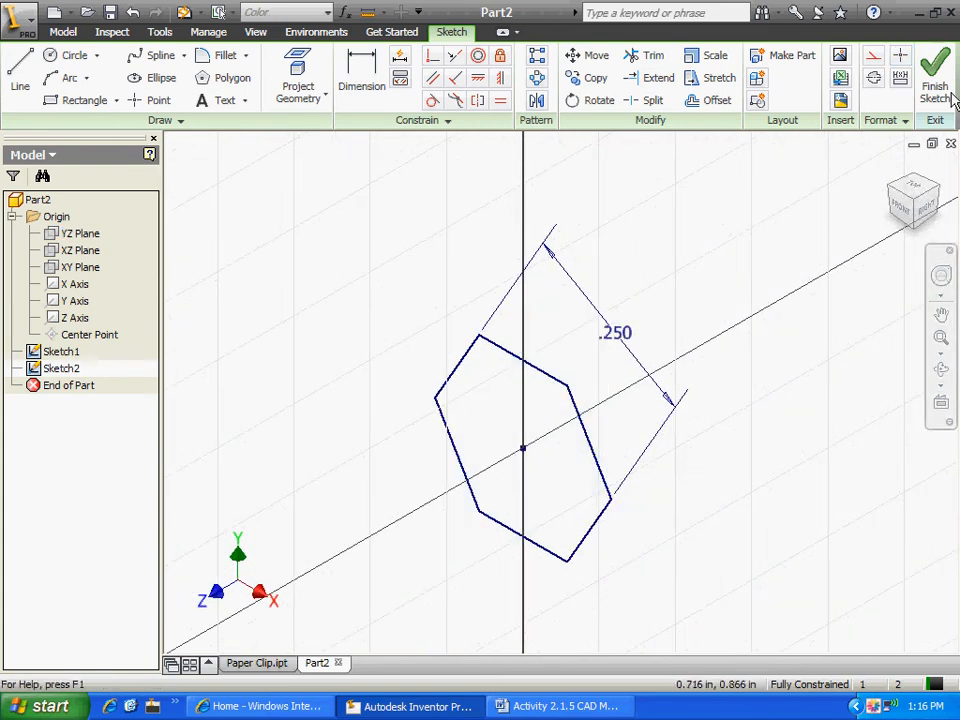
click(926, 208)
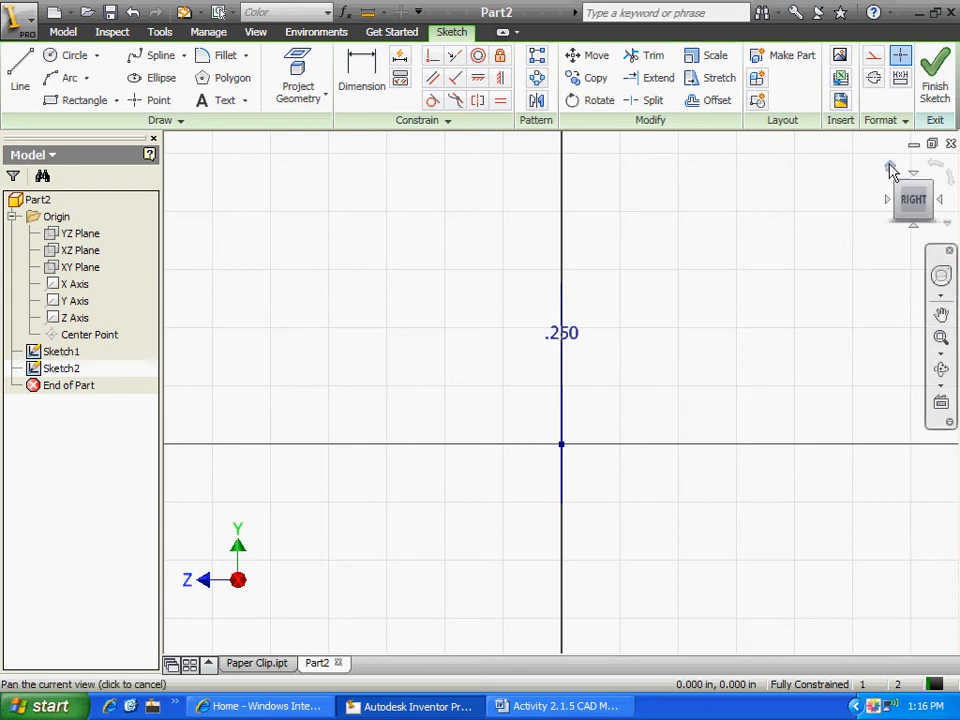
- Project the hexagon's center point into the new sketch as the anchor for the sweep path
middle_drag(754, 351, 660, 402)
mouse_move(601, 534)
middle_down()
mouse_move(650, 383)
mouse_move(637, 410)
middle_up()
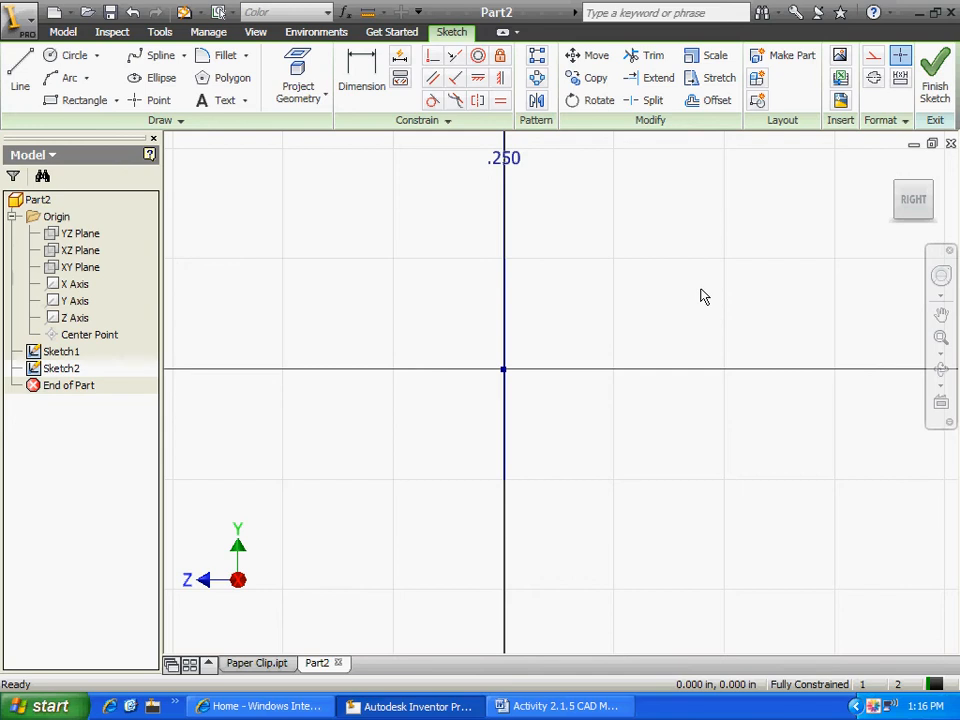
click(20, 72)
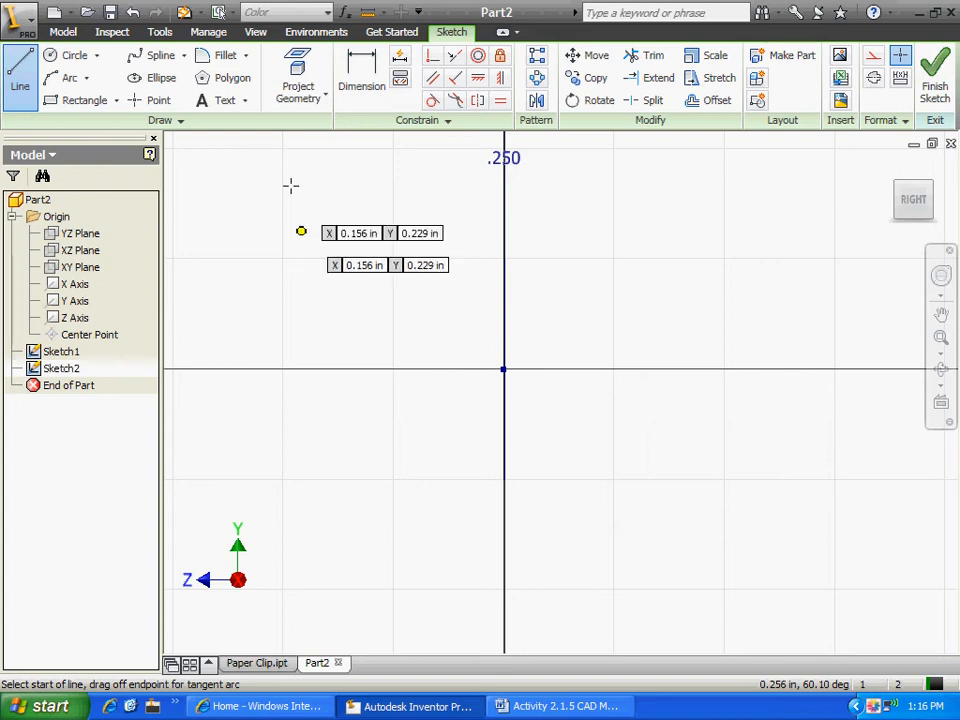
click(298, 78)
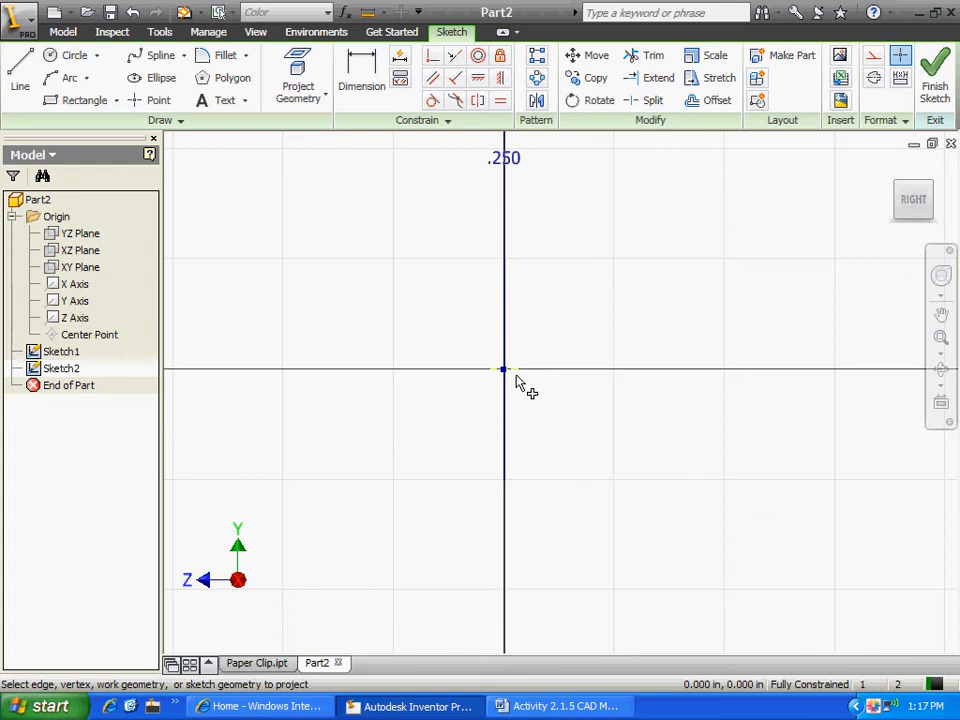
- Sketch a hook path from the projected center point: a line about 3.97 in, a tangent half-circle about .97 in radius, and a return line about .55 in
click(20, 75)
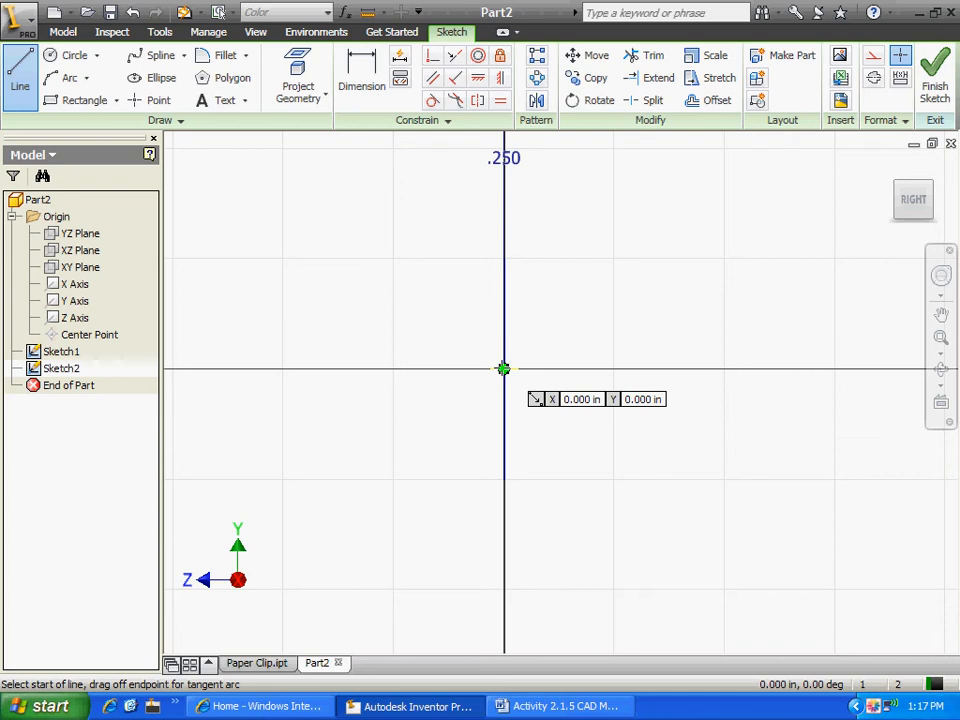
click(503, 369)
scroll(537, 357, down, 3)
middle_drag(601, 358, 488, 337)
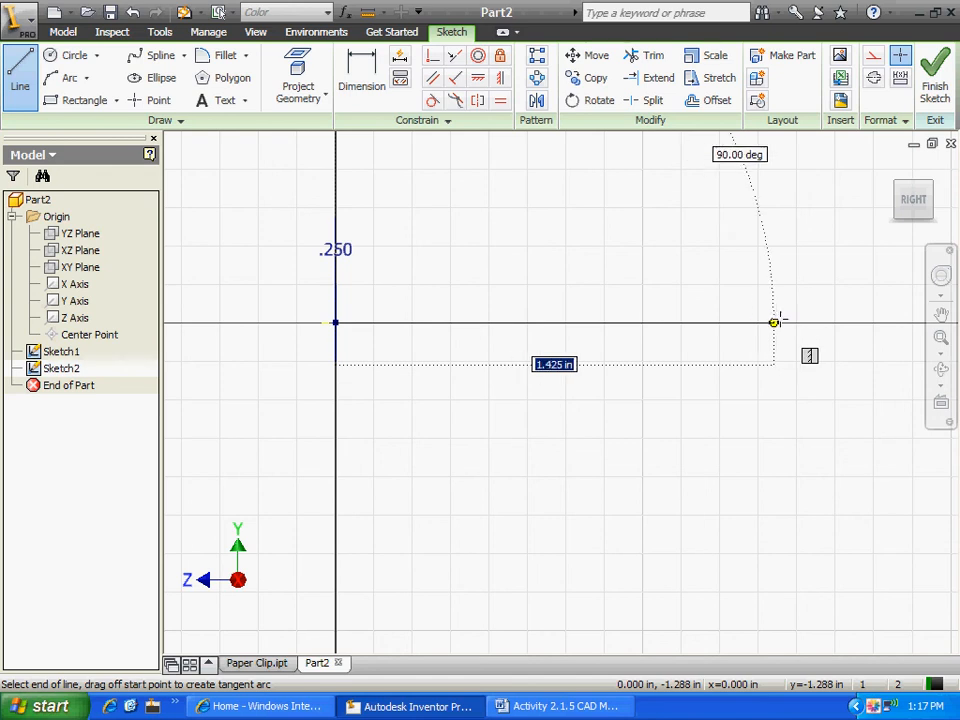
scroll(829, 322, down, 5)
mouse_move(781, 323)
middle_down()
mouse_move(737, 330)
mouse_move(352, 299)
middle_up()
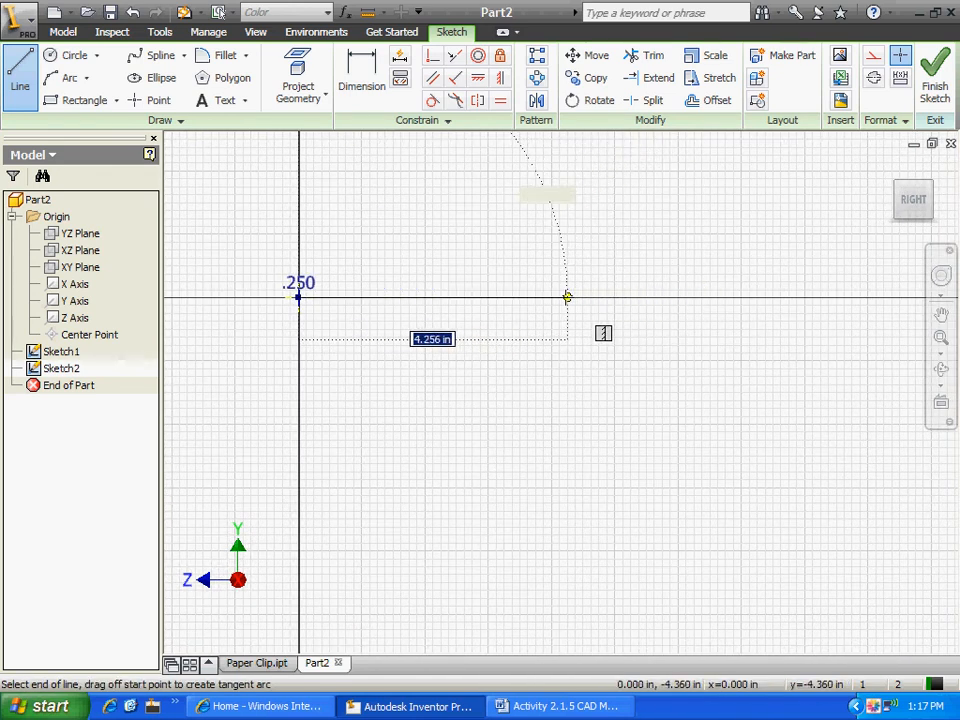
click(549, 297)
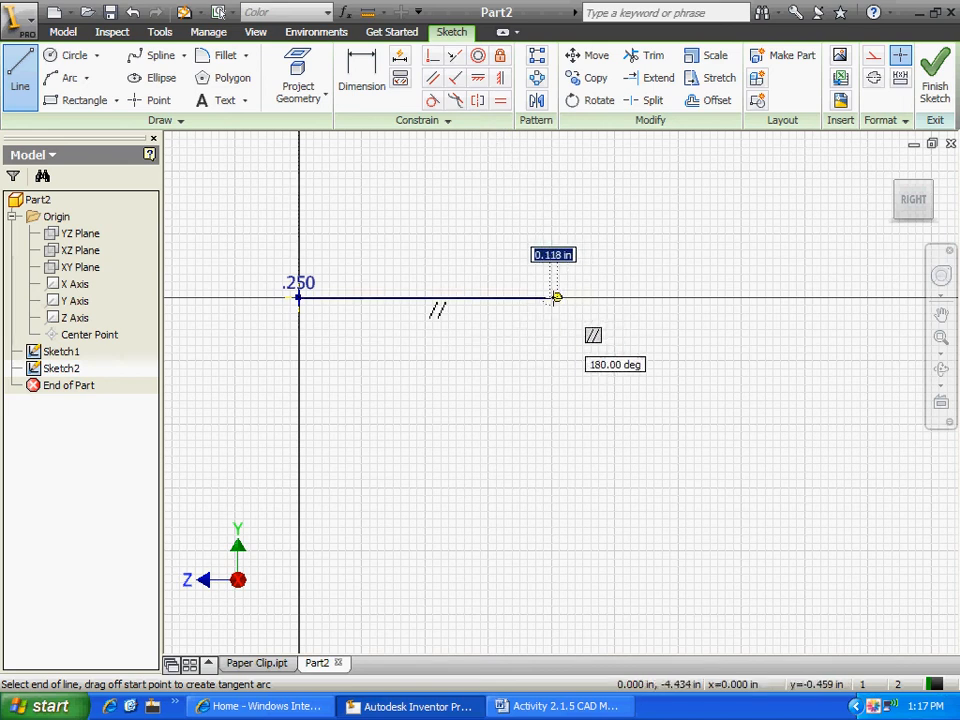
drag(549, 297, 548, 420)
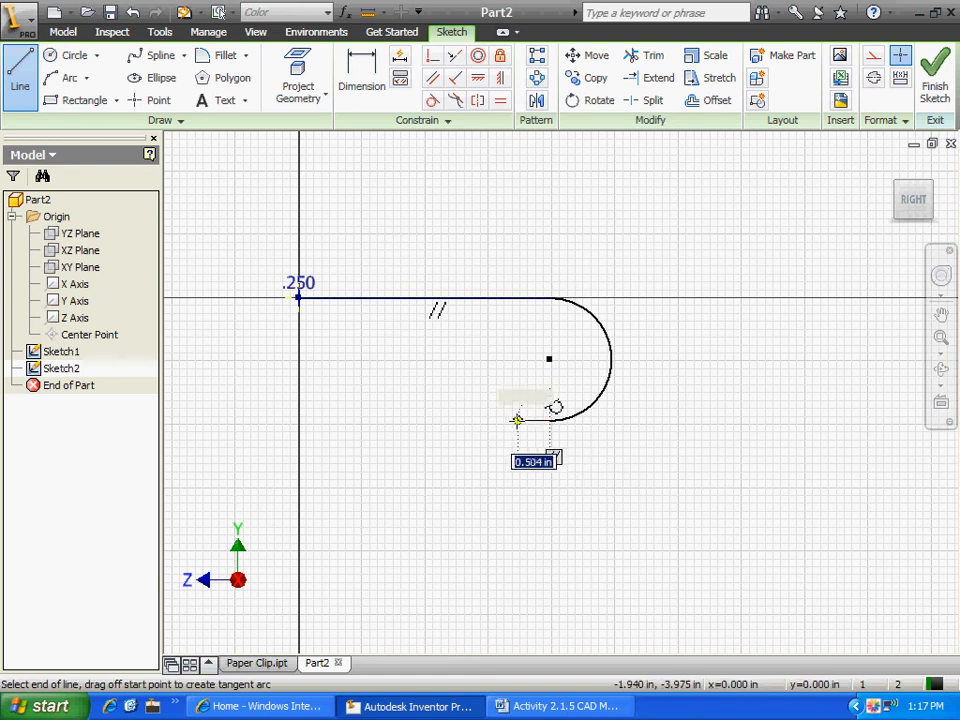
click(514, 420)
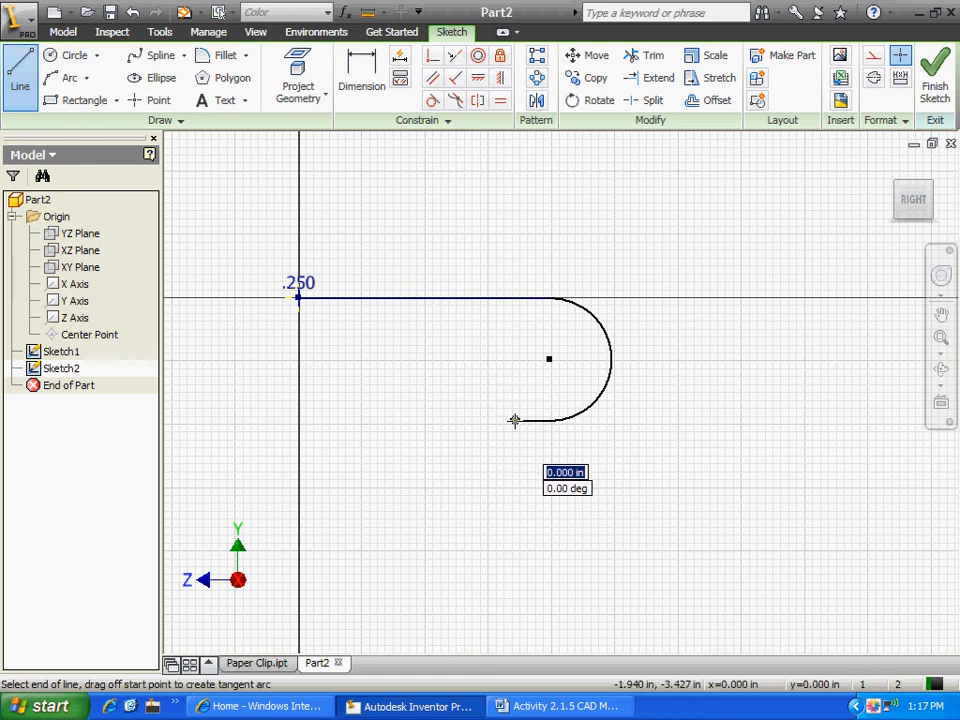
right_click(489, 360)
click(521, 371)
- Dimension the long straight line of the path and set its length to 4 in
click(366, 101)
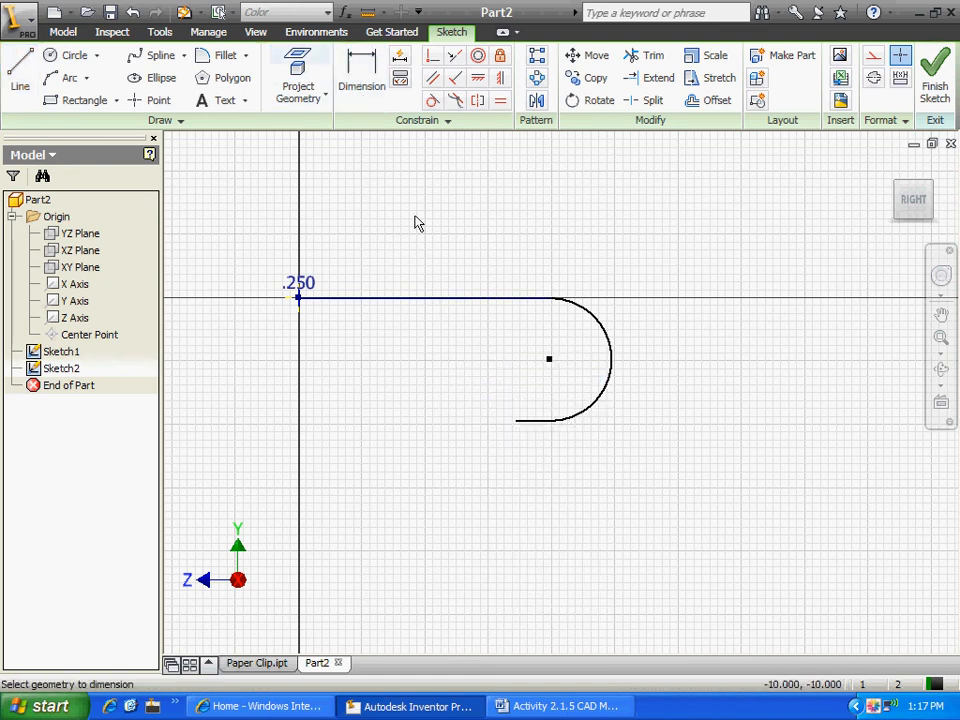
click(432, 300)
click(436, 253)
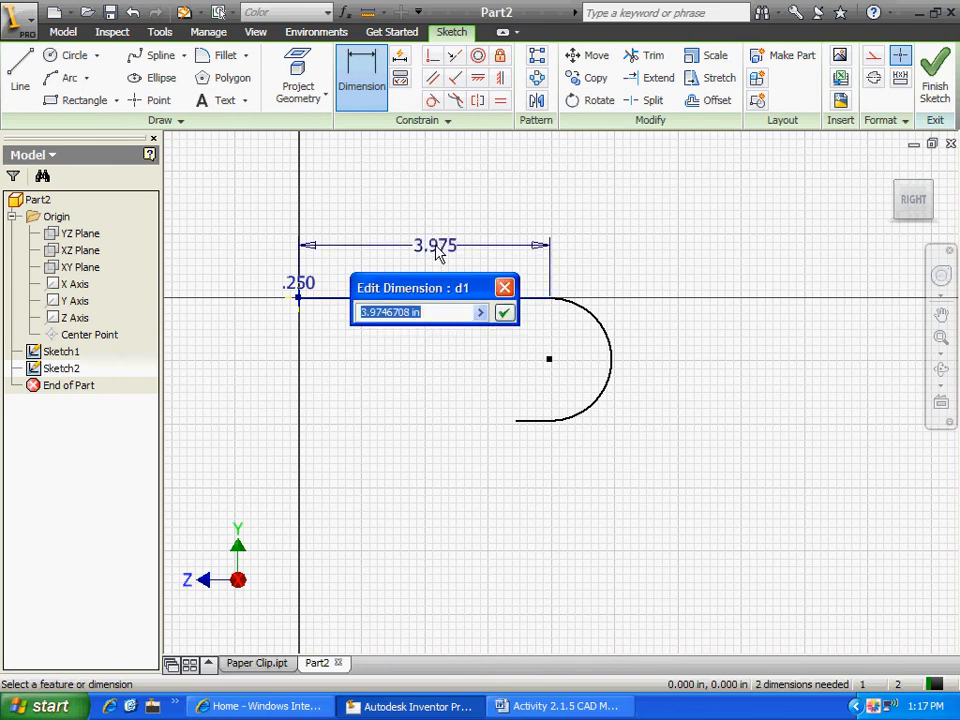
text(4)
key(Return)
- Dimension the radius of the path's tangent arc and set it to .75 in
click(614, 353)
click(681, 328)
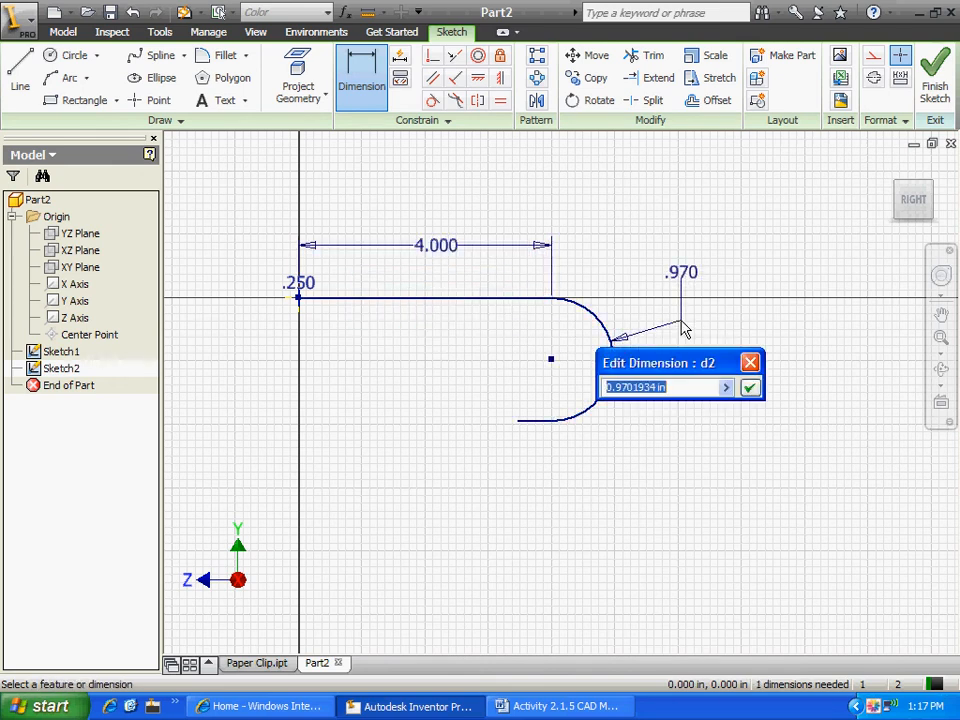
text(.)
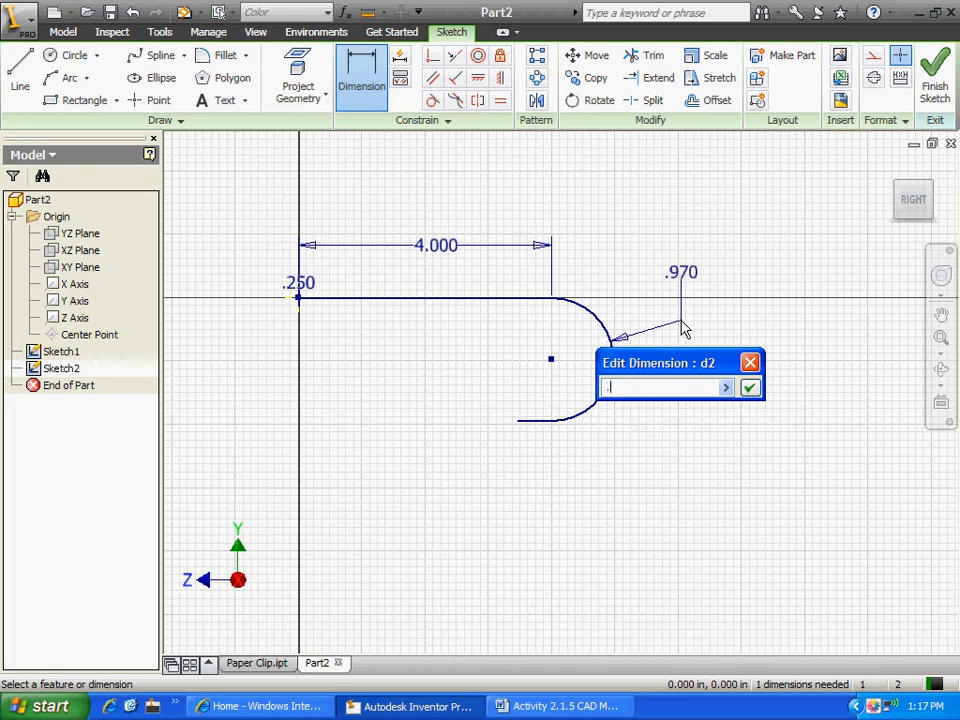
text(75)
key(Return)
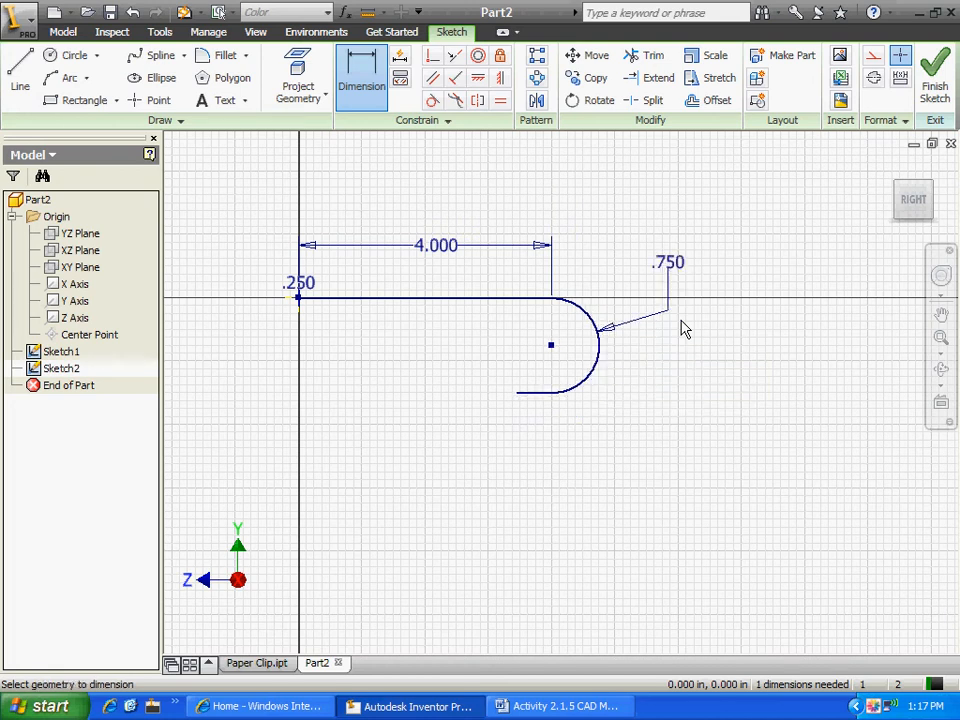
- Dimension the short return line of the path at .4 in and finish the sketch
click(530, 393)
click(546, 473)
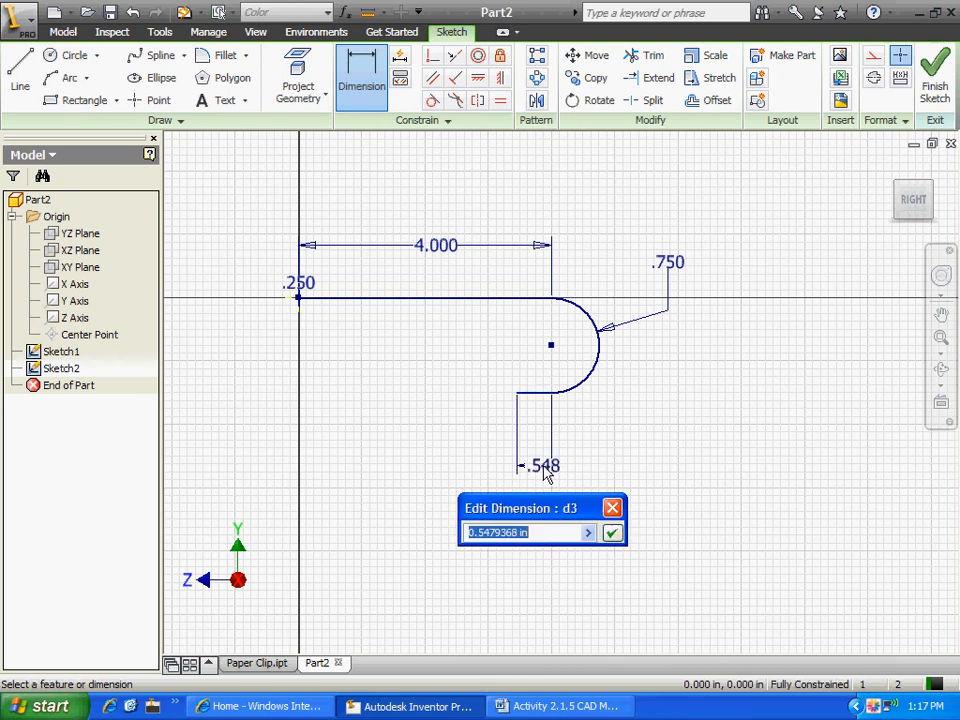
text(.4)
key(Return)
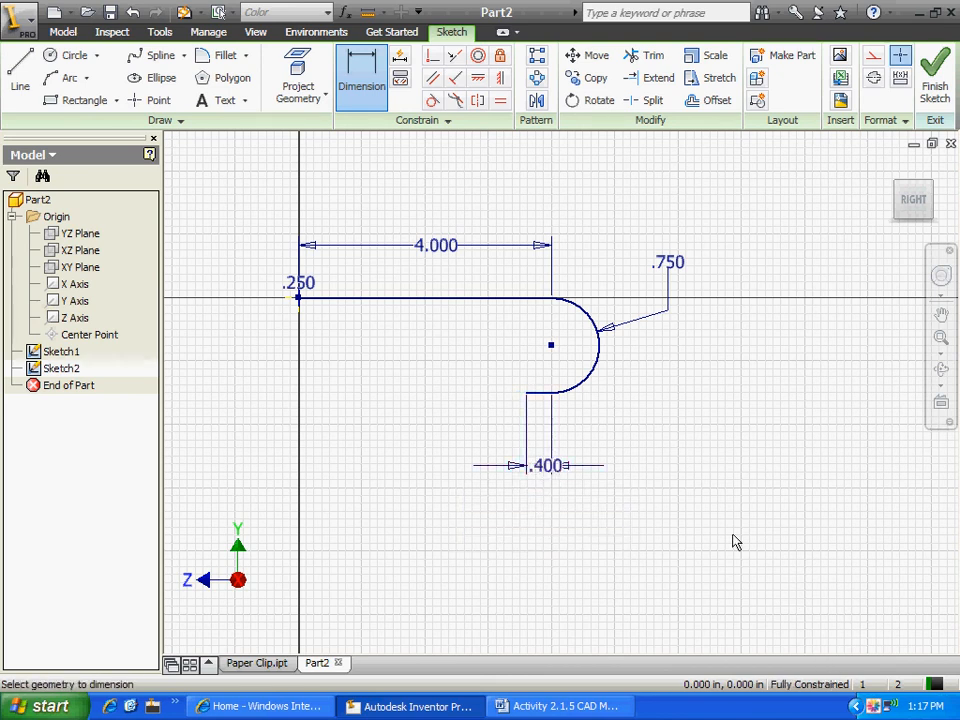
right_click(643, 208)
click(665, 210)
right_click(609, 201)
click(634, 237)
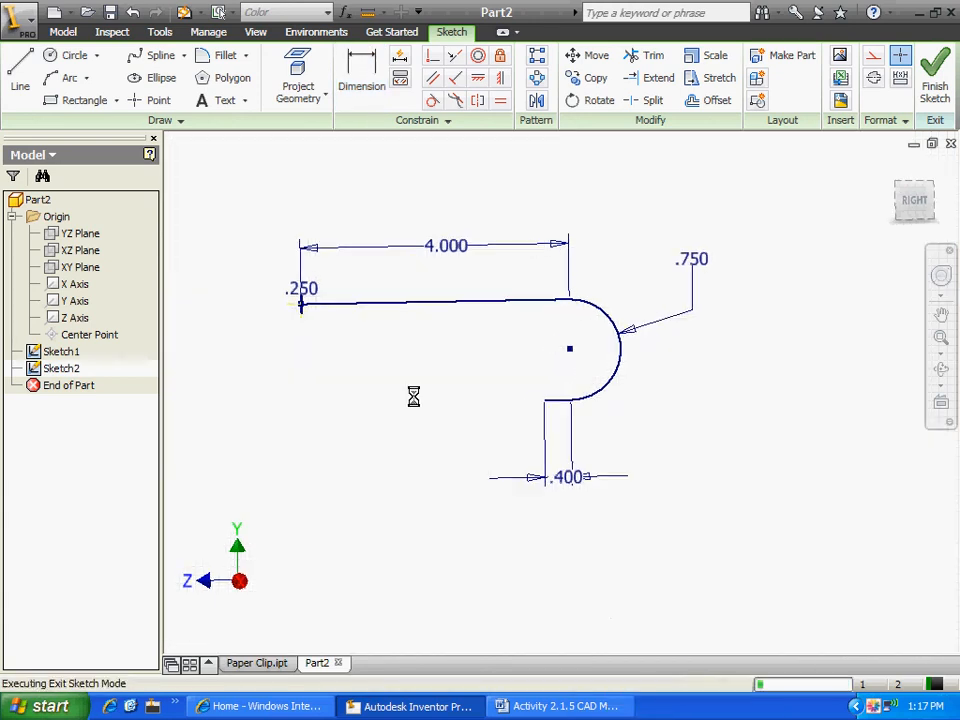
- Try sweeping the hexagonal profile along the hook path with zero taper, and undo the sweep
scroll(690, 537, up, 3)
middle_drag(690, 537, 335, 580)
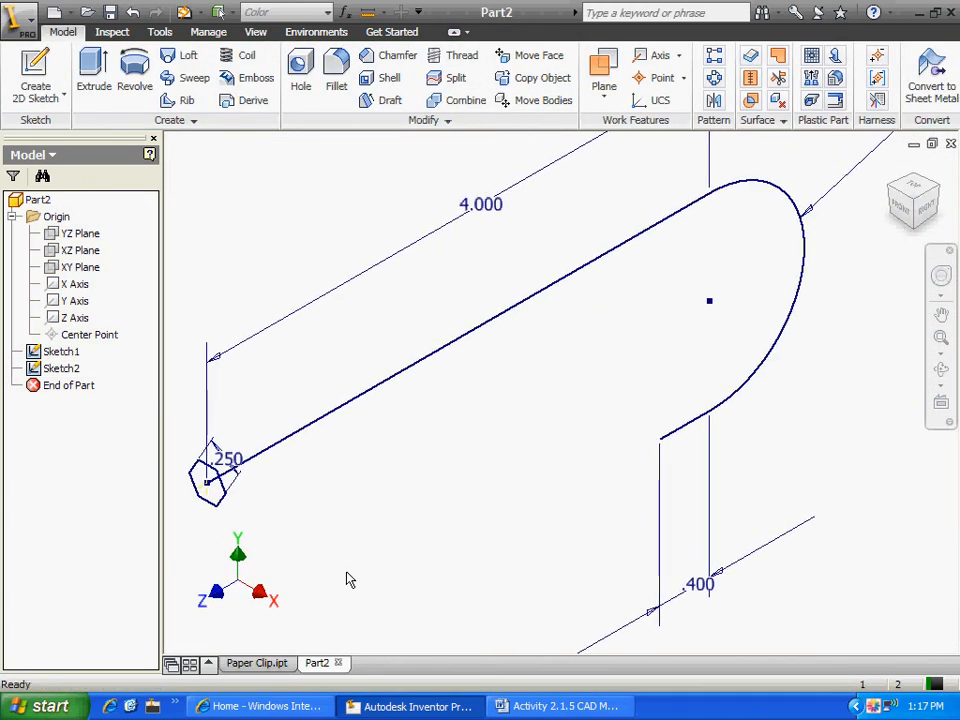
scroll(461, 506, up, 2)
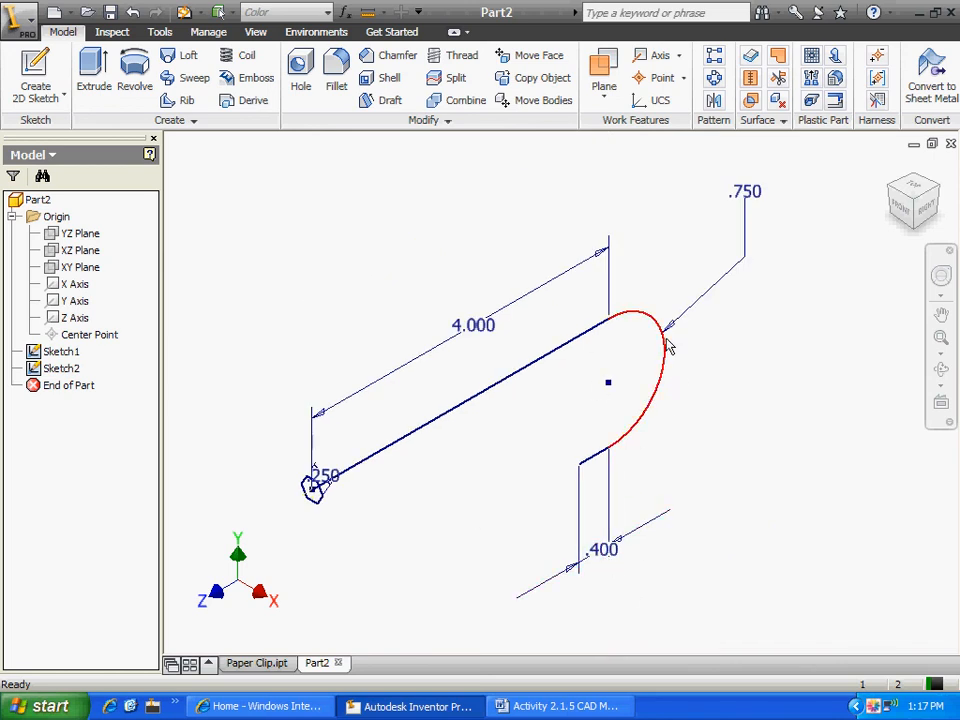
mouse_move(666, 353)
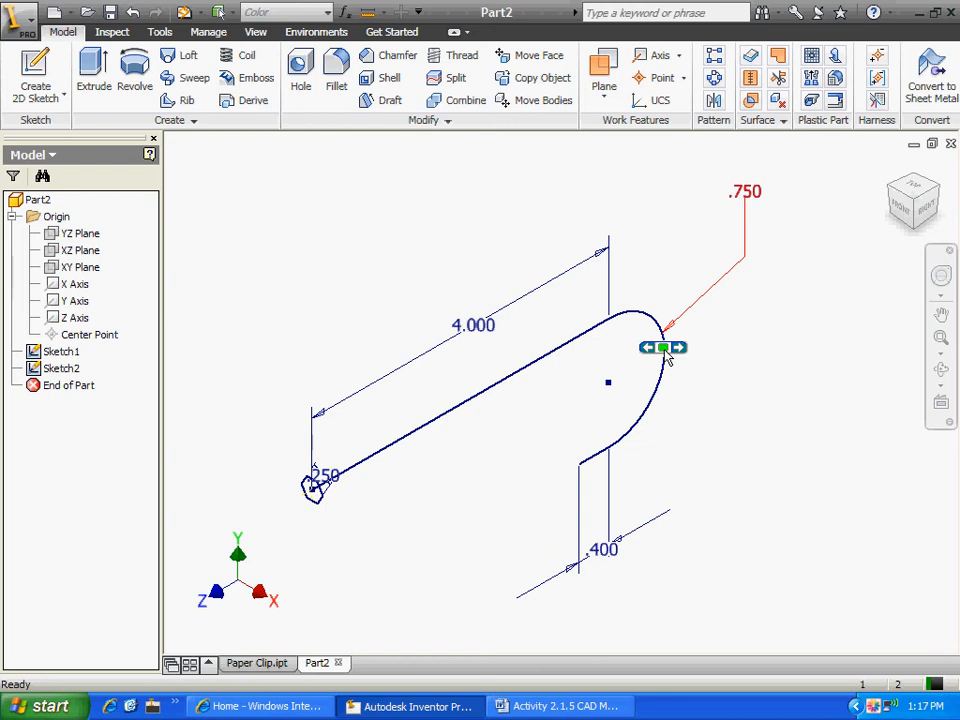
click(187, 84)
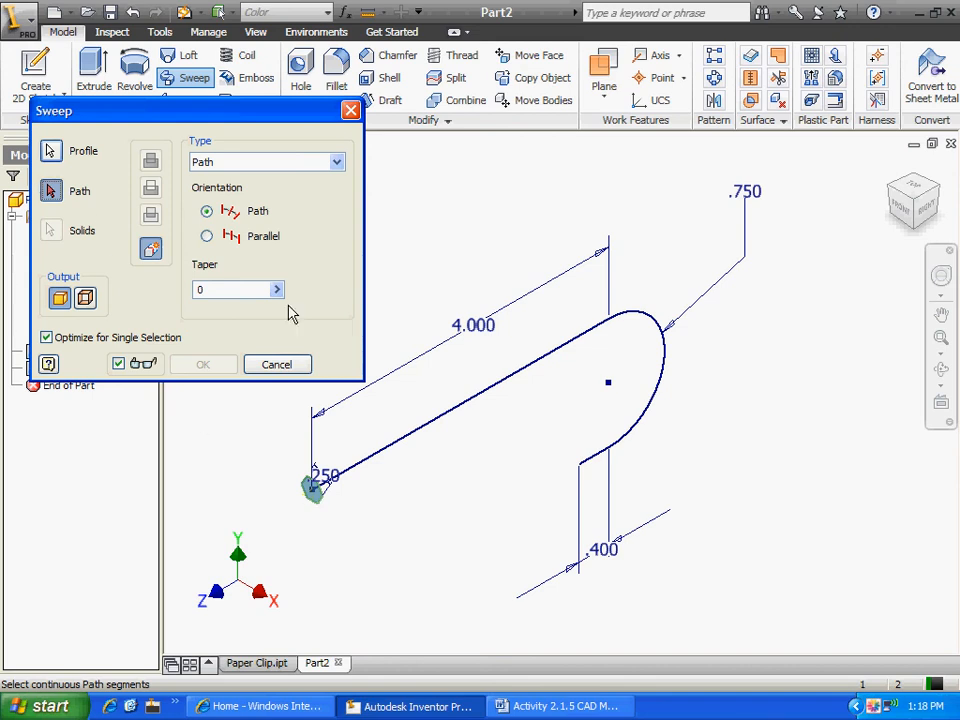
click(440, 427)
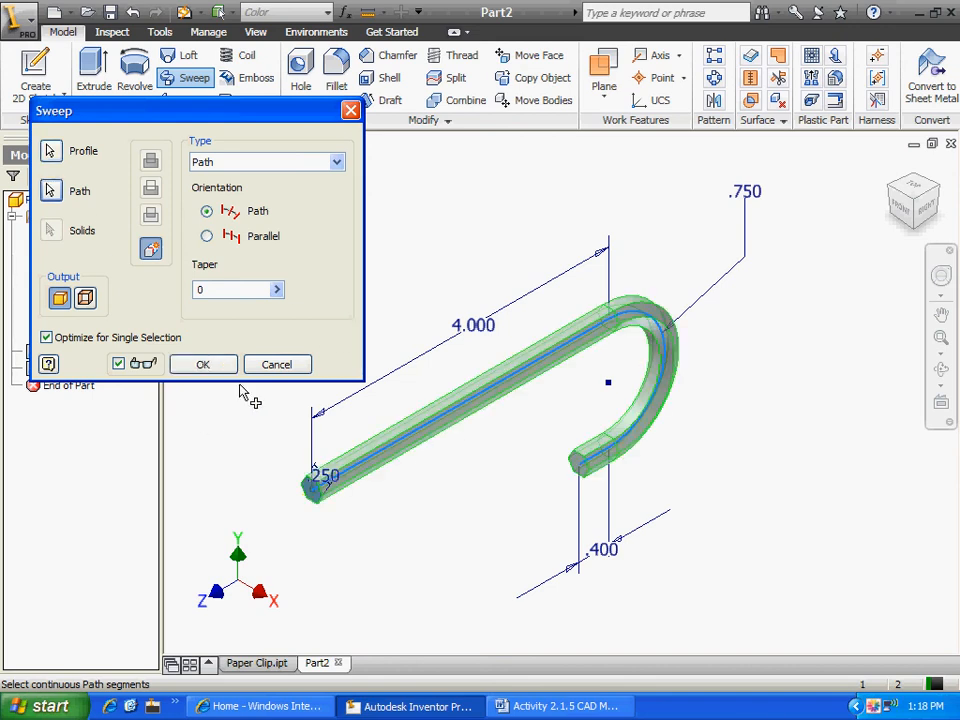
click(206, 368)
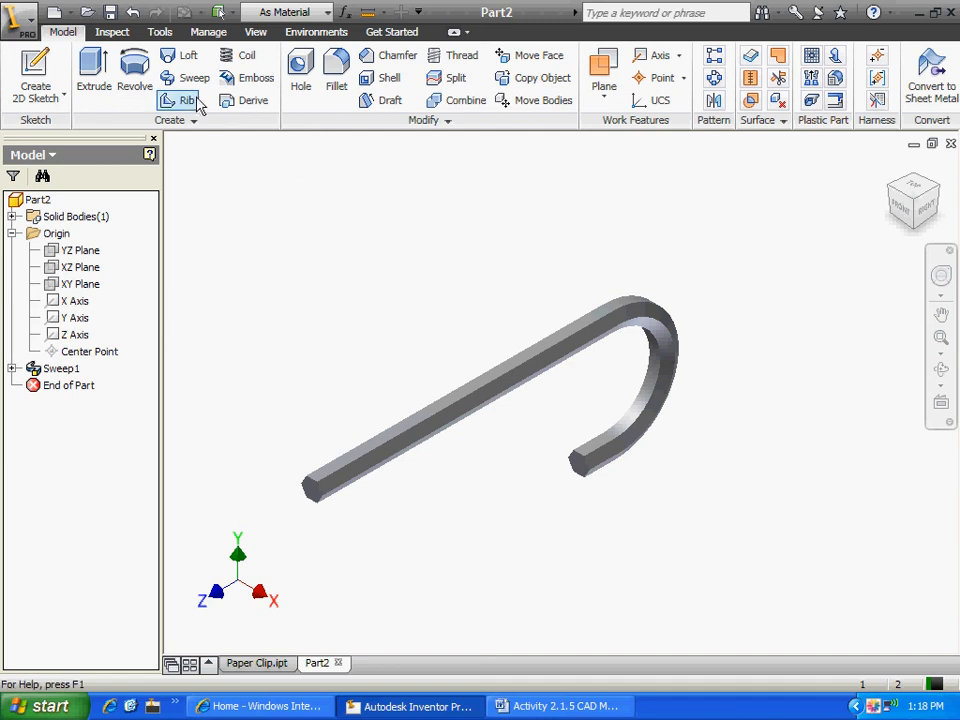
key(ctrl+z)
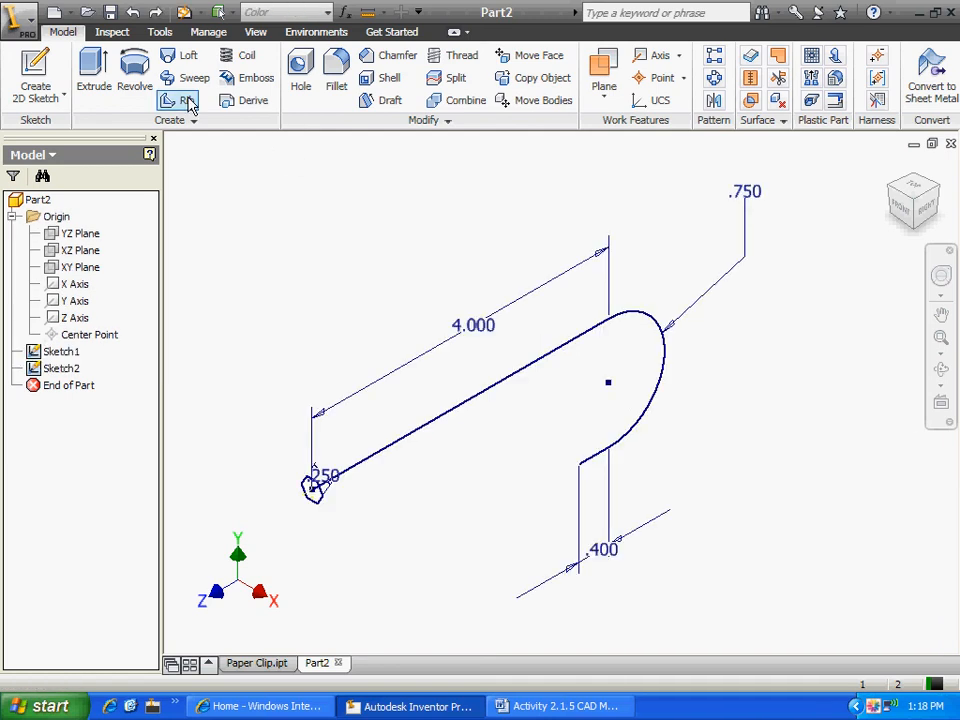
- Set up a solid sweep of the hexagon along the hook path with a taper of -1
click(185, 78)
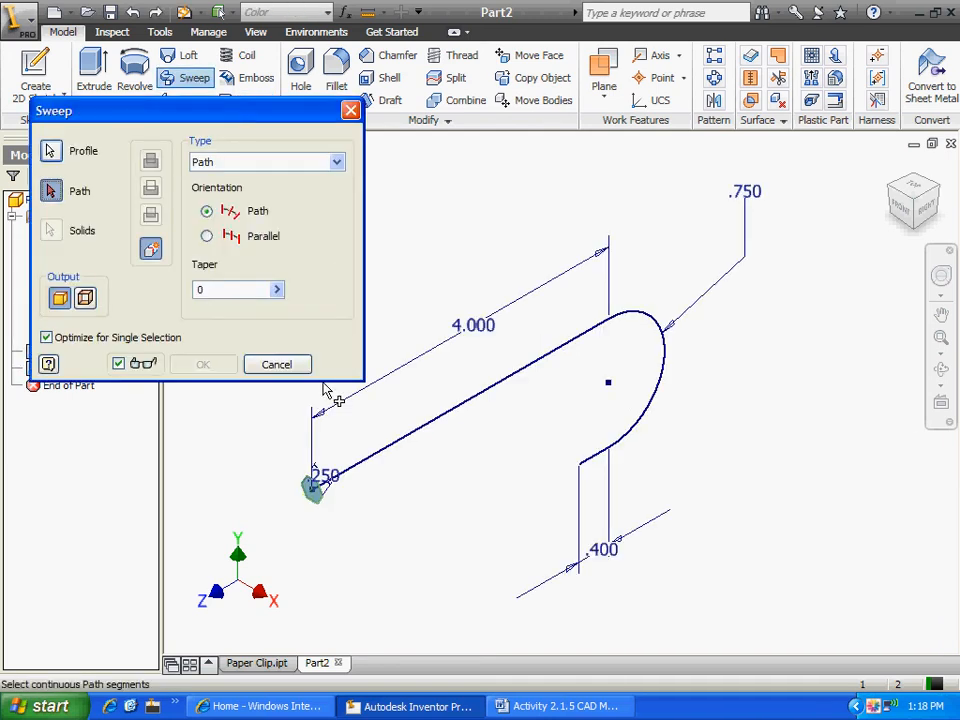
click(368, 462)
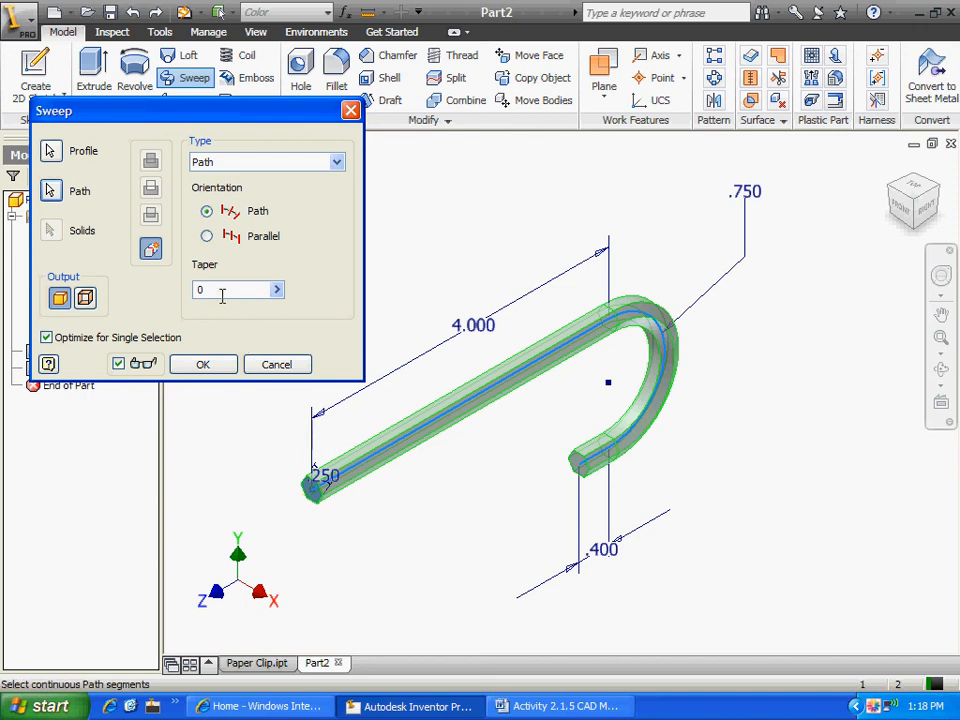
drag(214, 290, 190, 295)
key(BackSpace)
text(-1)
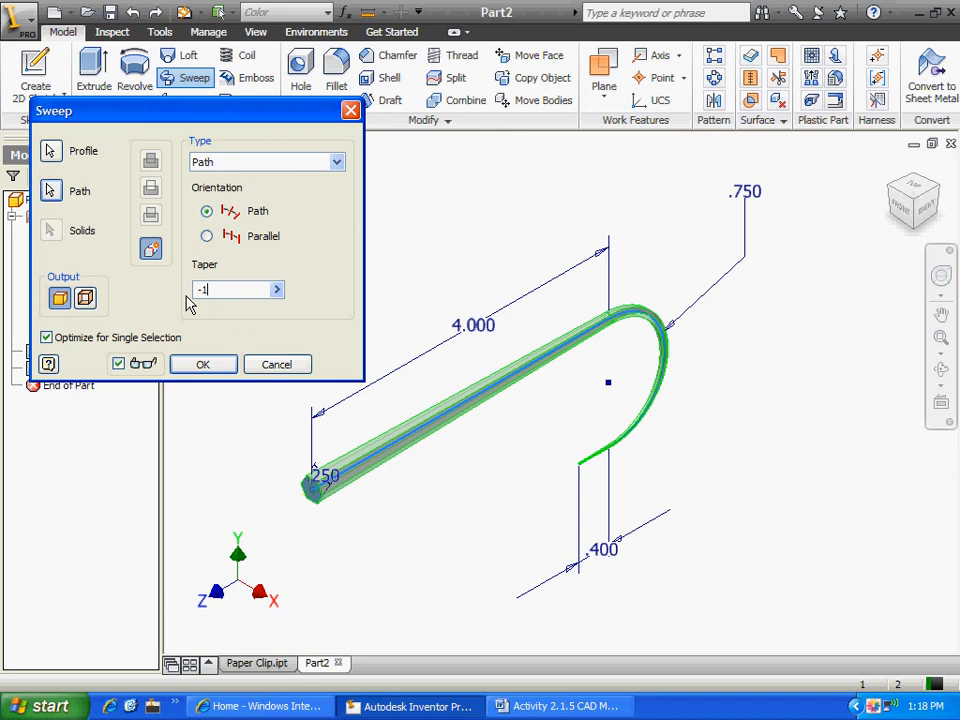
- Set the sweep's taper to 5 and create the widening hook
key(BackSpace)
key(BackSpace)
text(5)
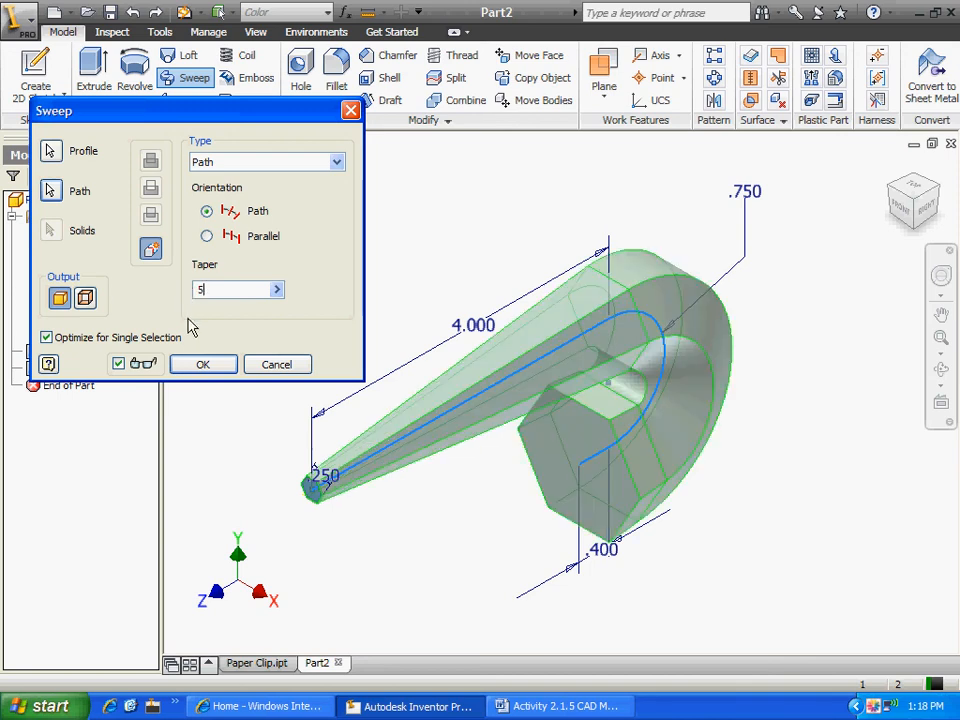
click(203, 366)
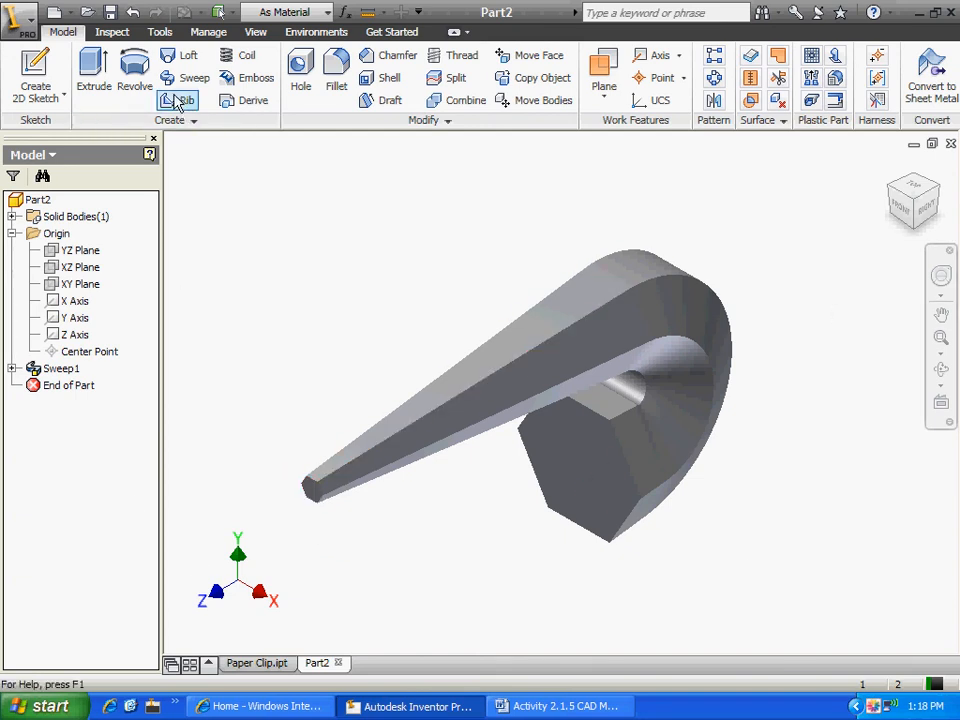
- Shell the swept hook with a .02 in wall thickness, removing the small and large hexagonal end faces
click(389, 78)
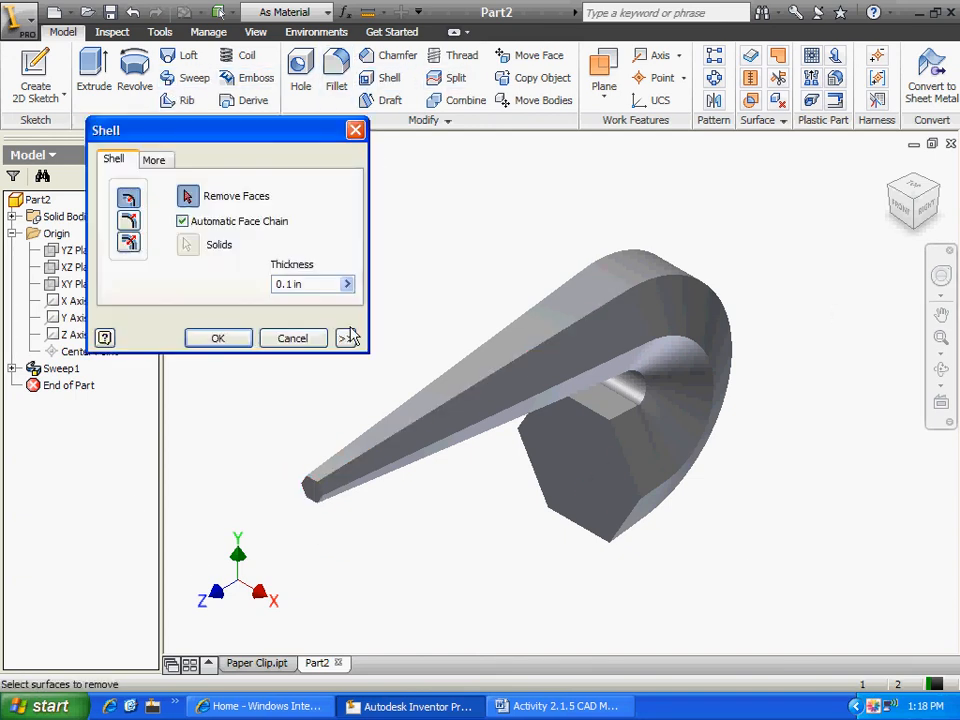
click(311, 489)
click(552, 487)
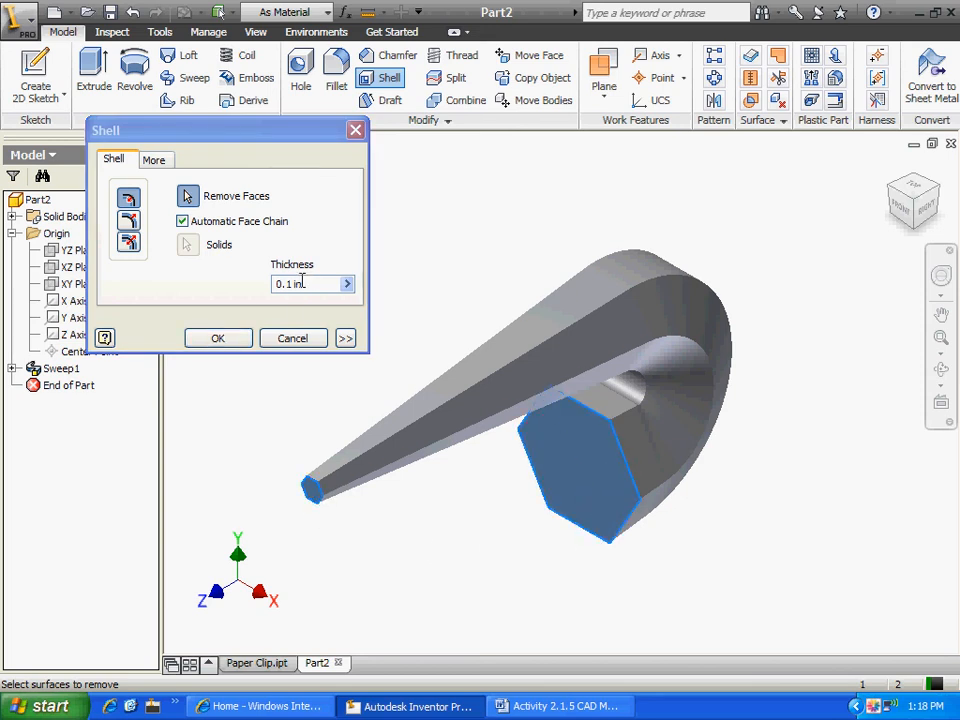
text(.0)
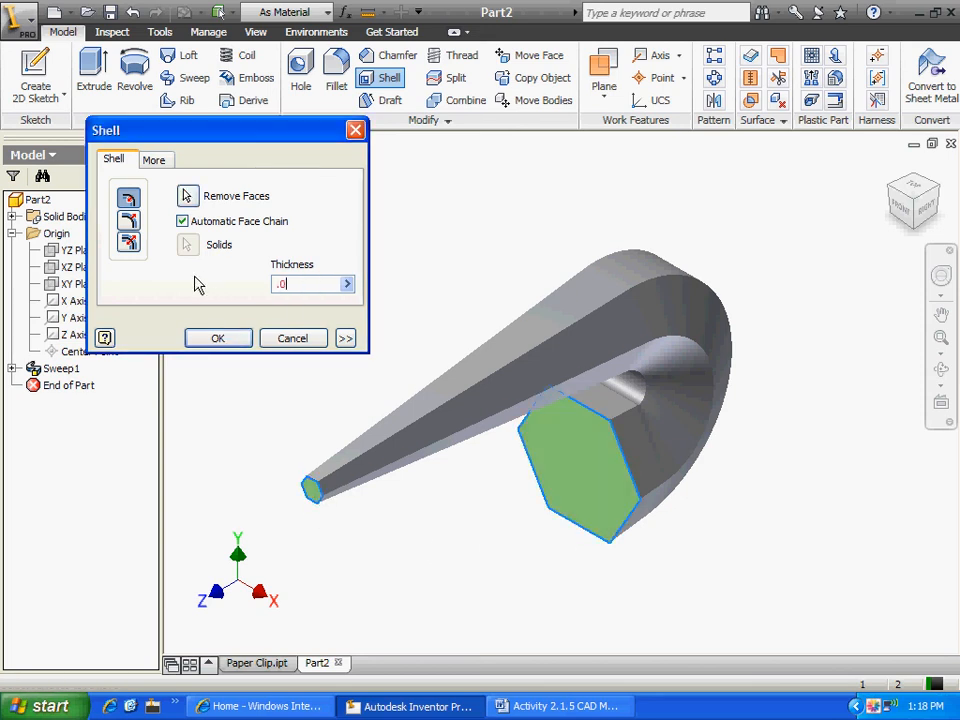
text(2)
click(190, 338)
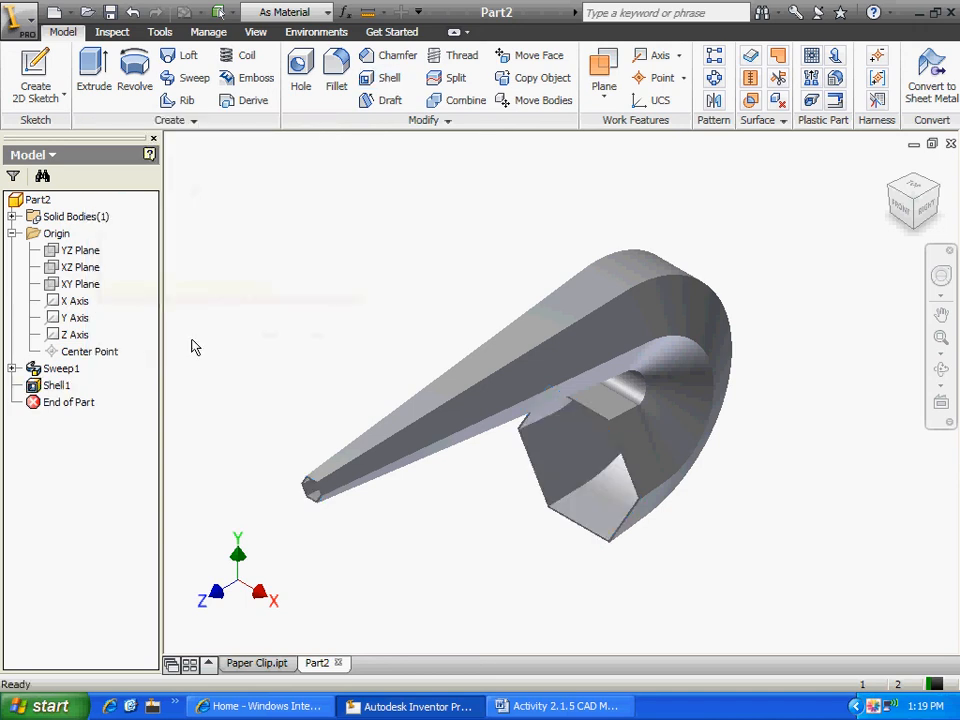
click(941, 370)
drag(543, 457, 611, 529)
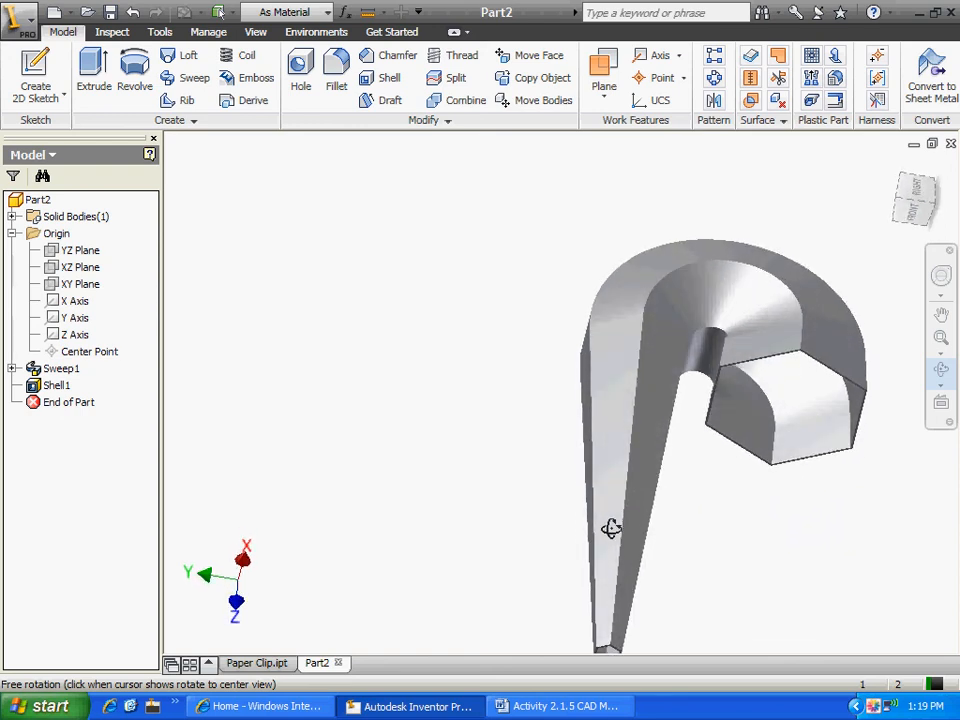